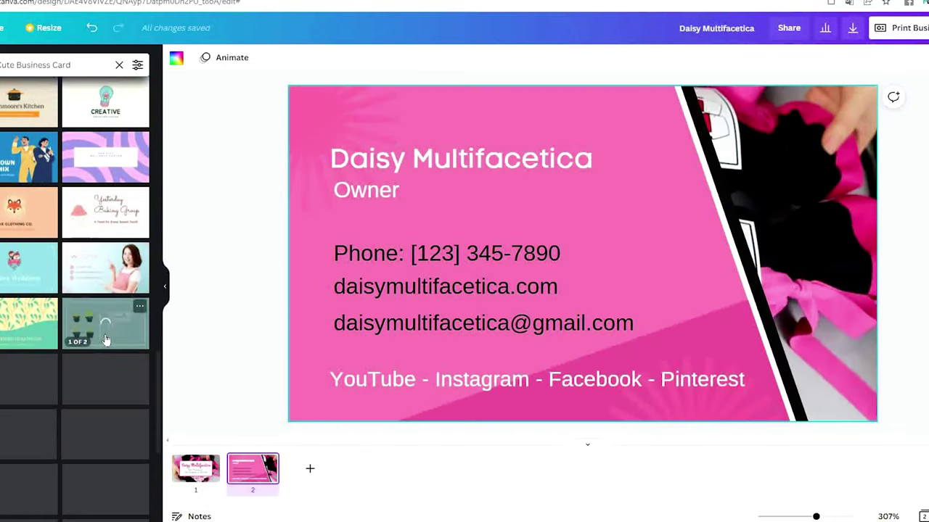
# Create a blank Business Card design from the Canva home page and browse its templates.
pyautogui.scroll(-2, 105, 340)
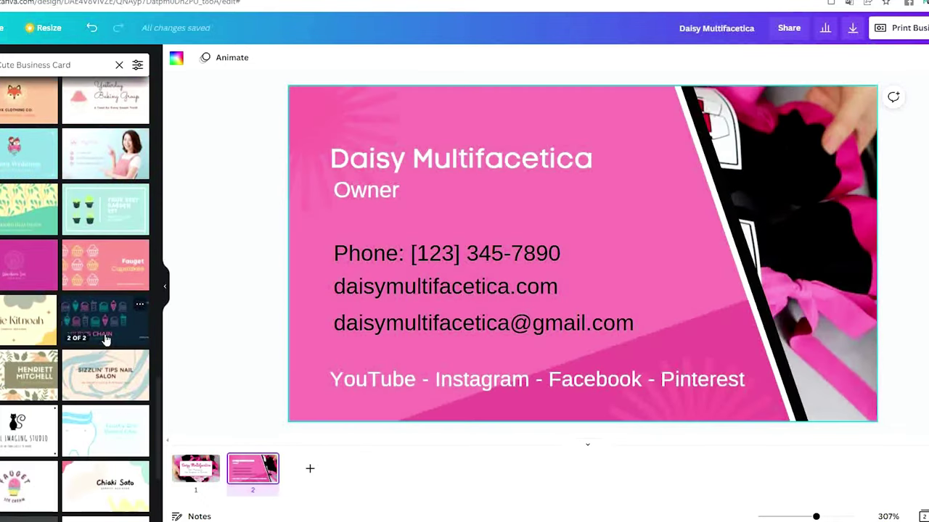
pyautogui.scroll(-3, 105, 340)
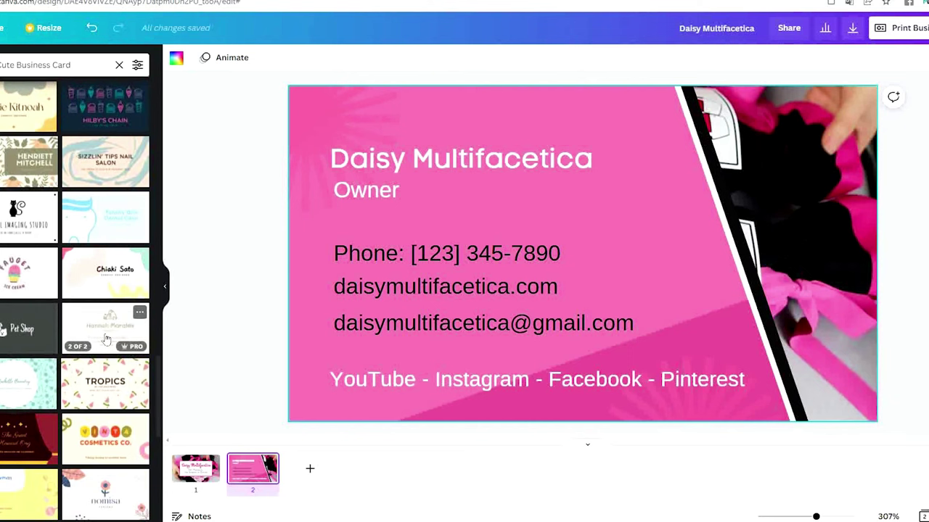
pyautogui.scroll(-1, 99, 347)
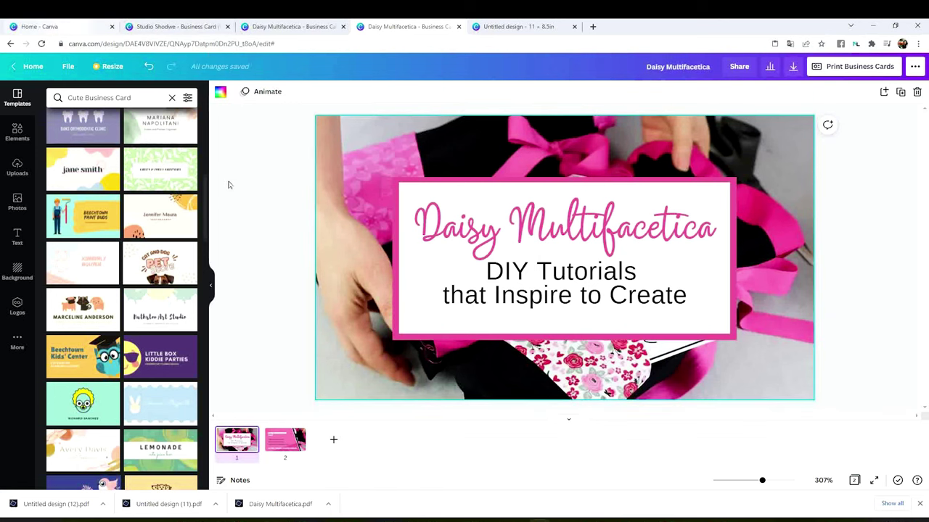
pyautogui.click(71, 27)
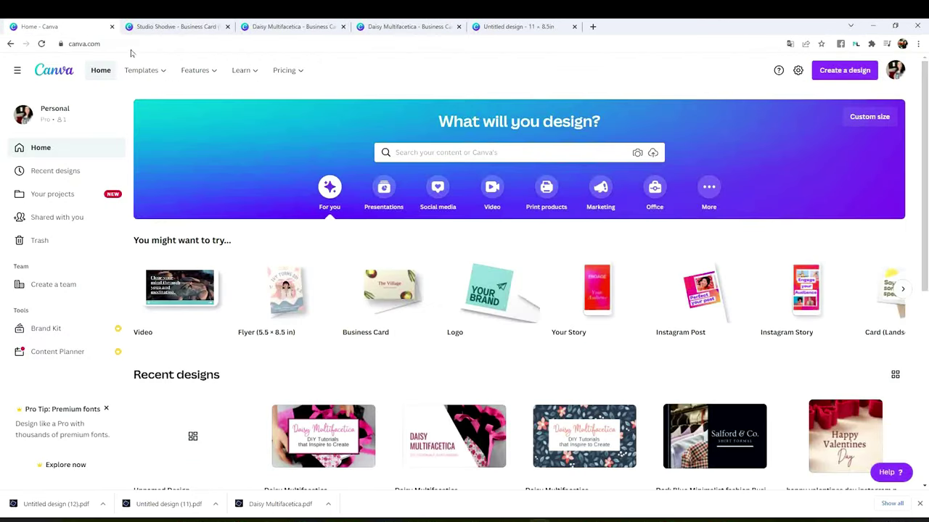
pyautogui.moveTo(141, 69)
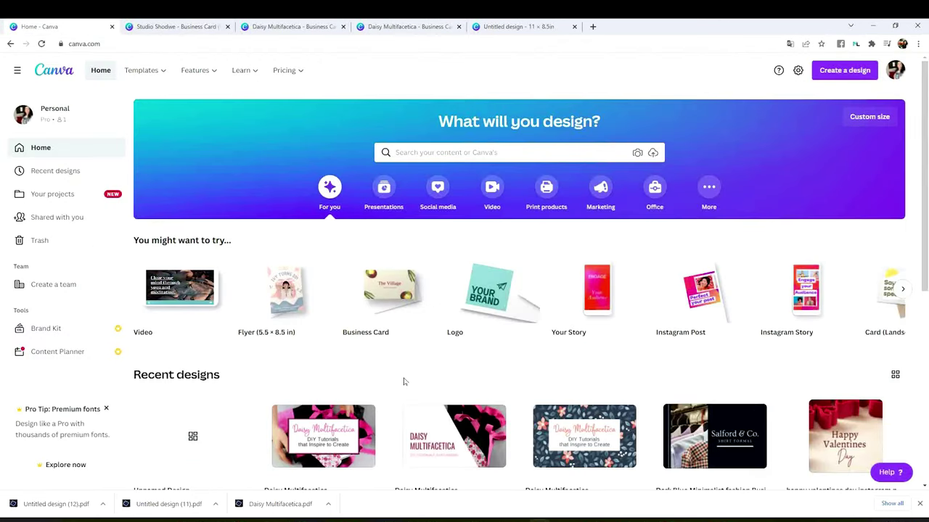
pyautogui.moveTo(376, 313)
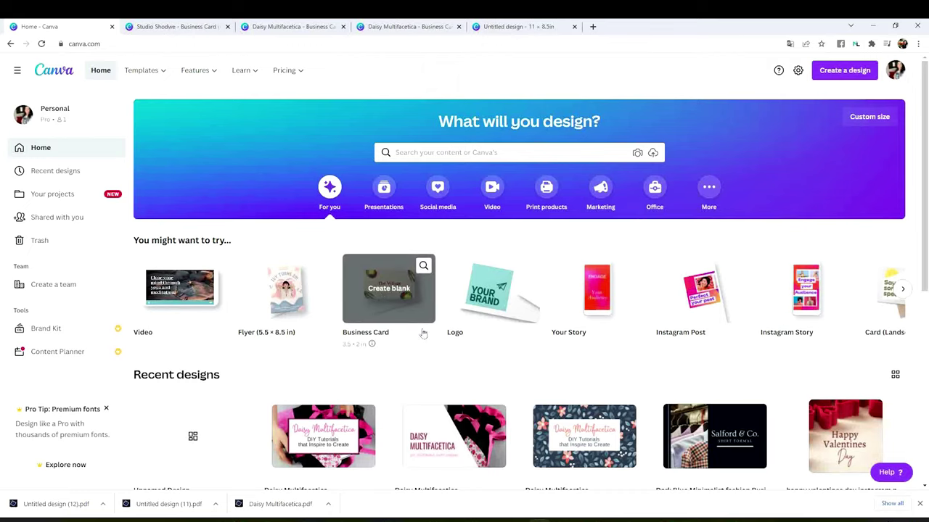
pyautogui.click(385, 291)
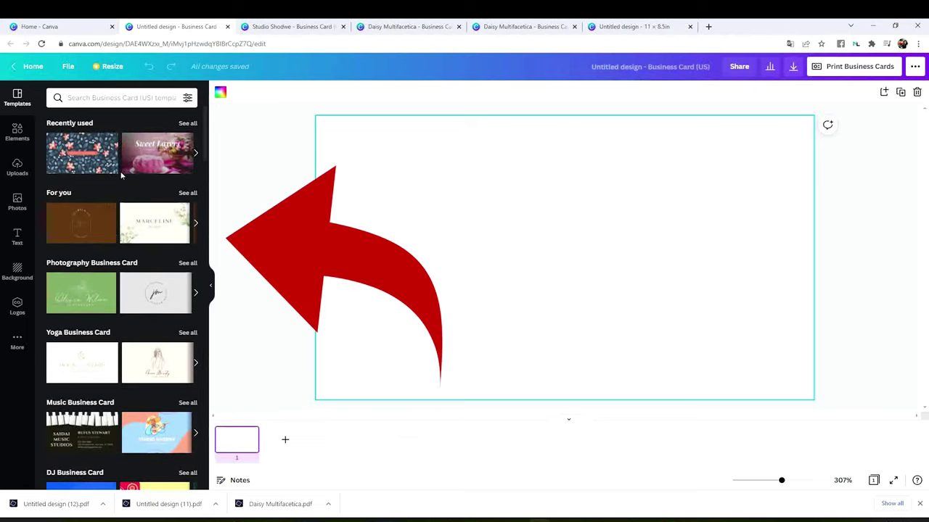
pyautogui.scroll(-3, 136, 310)
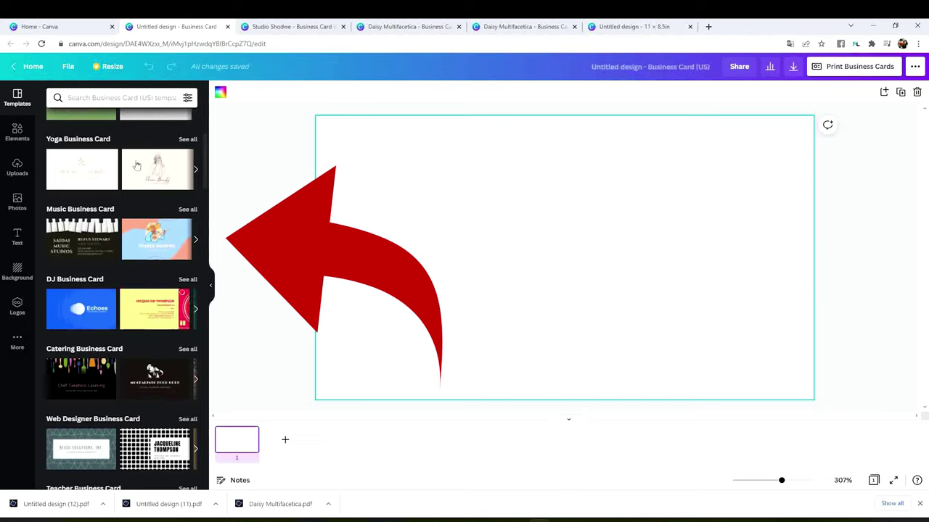
pyautogui.scroll(-2, 129, 244)
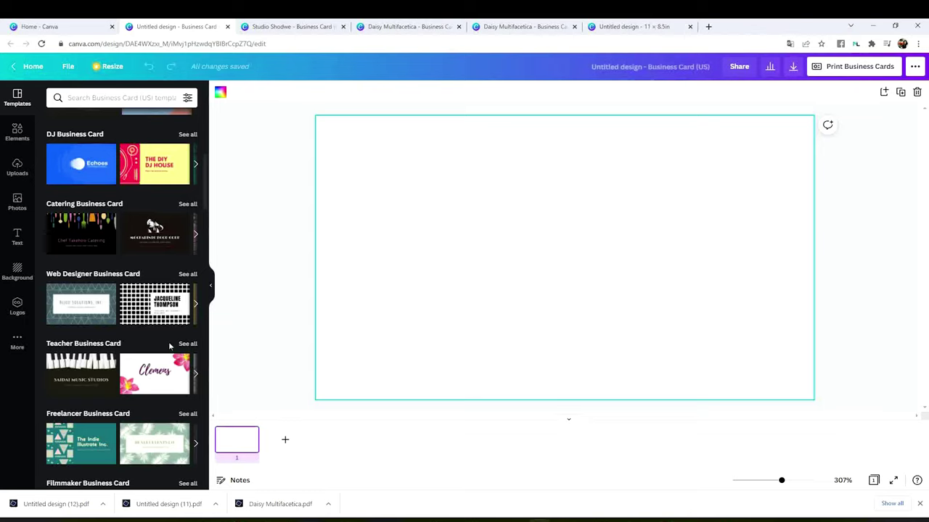
pyautogui.scroll(5, 152, 322)
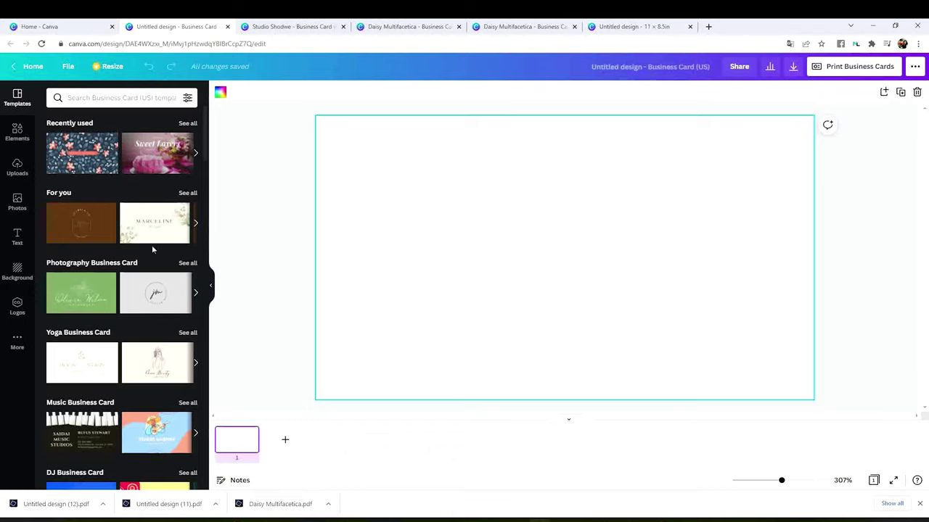
# Apply the Pink and Blue Floral Pattern template to both pages of the card.
pyautogui.click(86, 158)
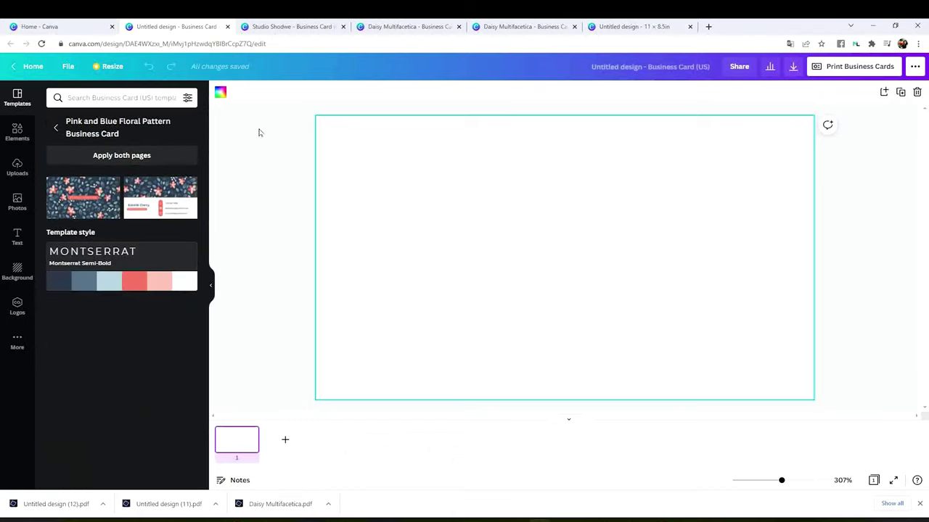
pyautogui.click(97, 207)
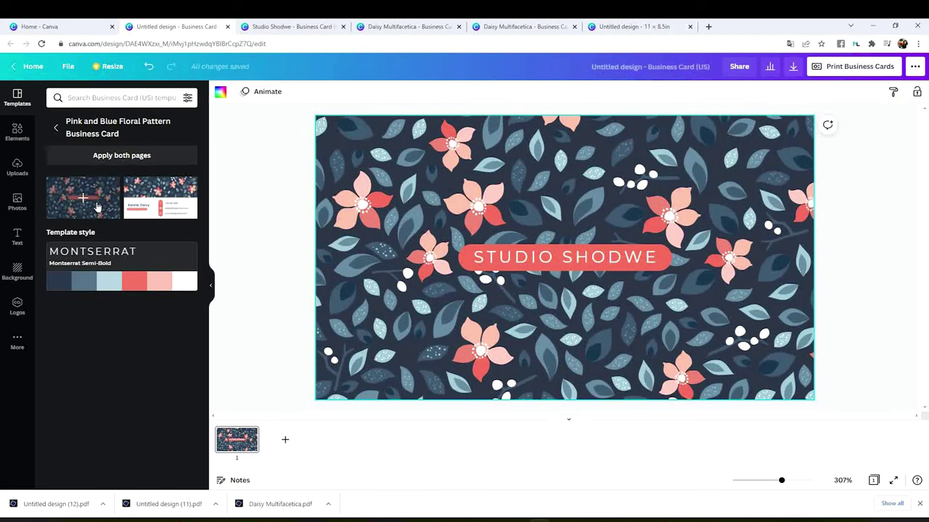
pyautogui.click(129, 160)
# Replace the STUDIO SHODWE title with 'DAISY MULTIFACETICA' and widen it to one line.
pyautogui.click(622, 262)
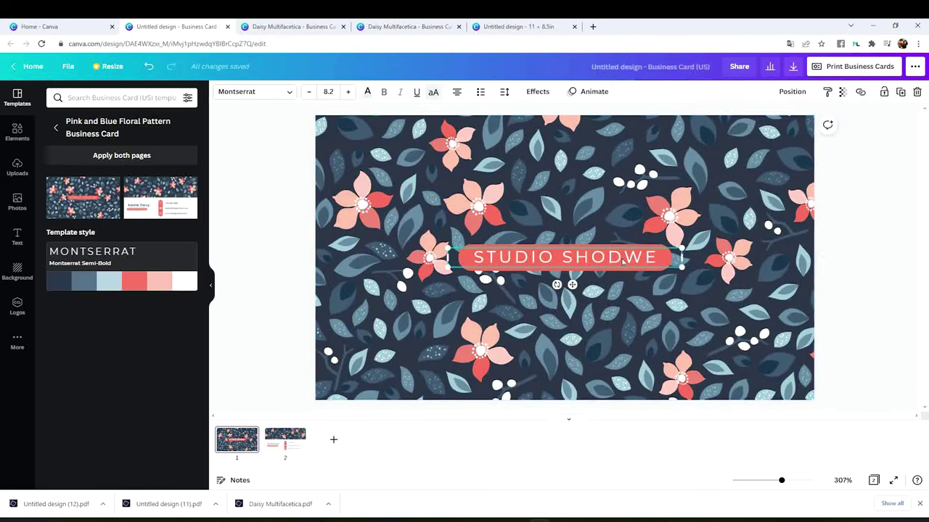
pyautogui.doubleClick(622, 263)
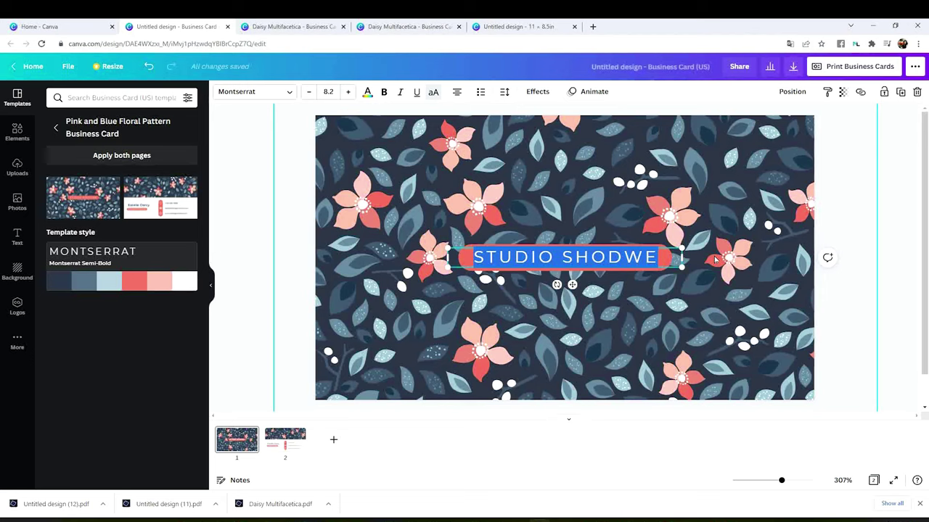
pyautogui.write('DAISY MULTI')
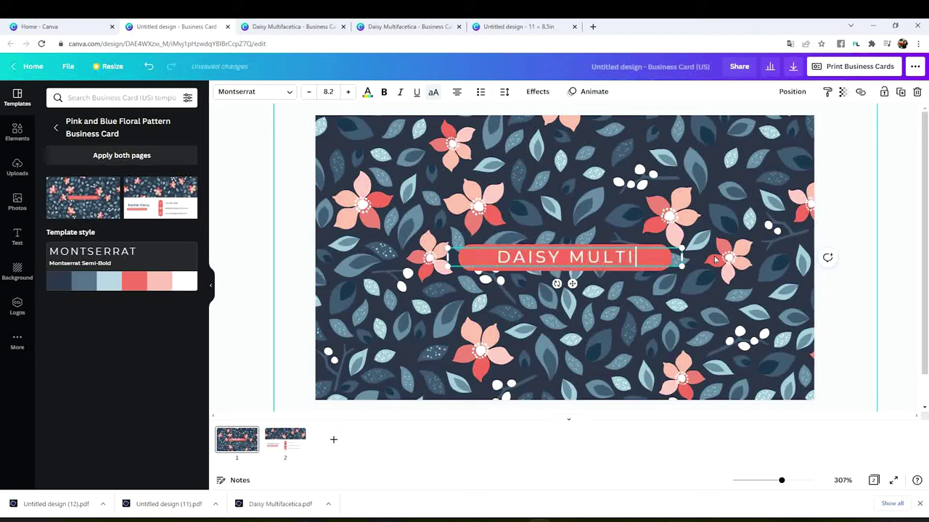
pyautogui.write('FACETICA')
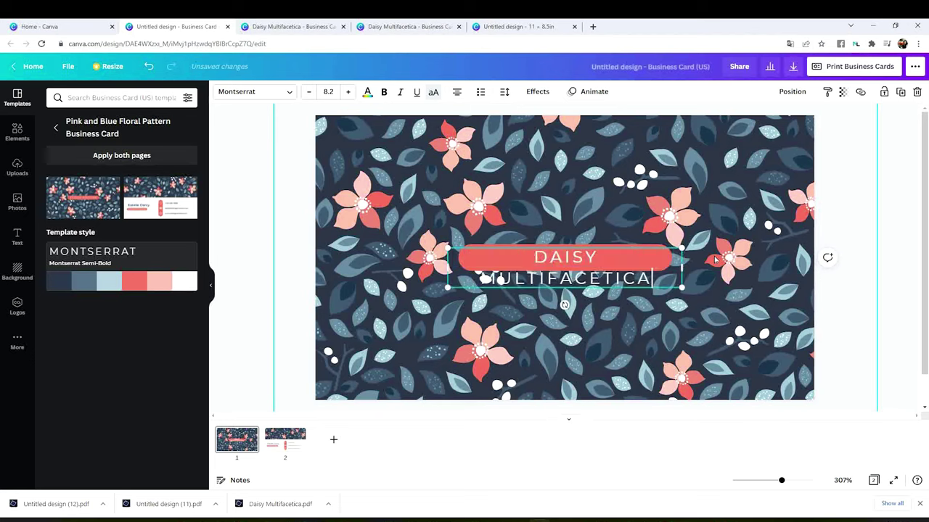
pyautogui.moveTo(683, 268); pyautogui.dragTo(718, 259)
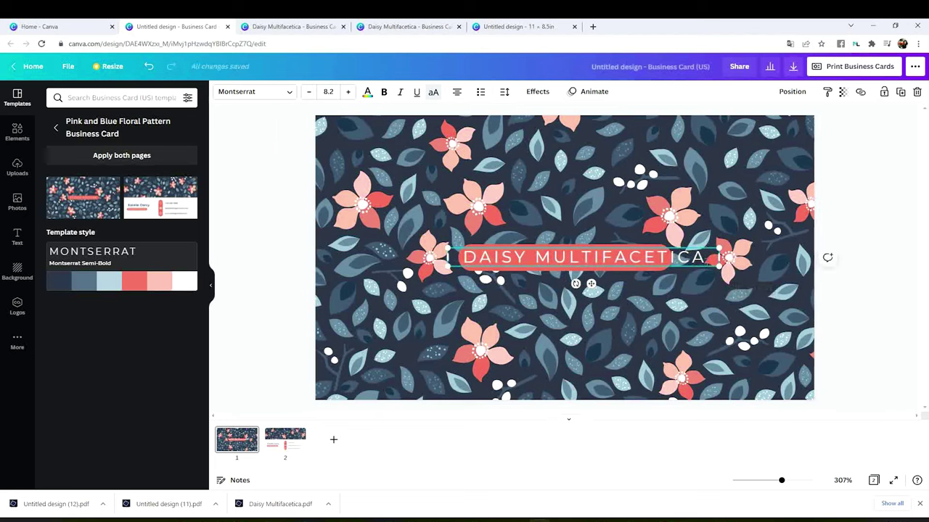
pyautogui.click(843, 272)
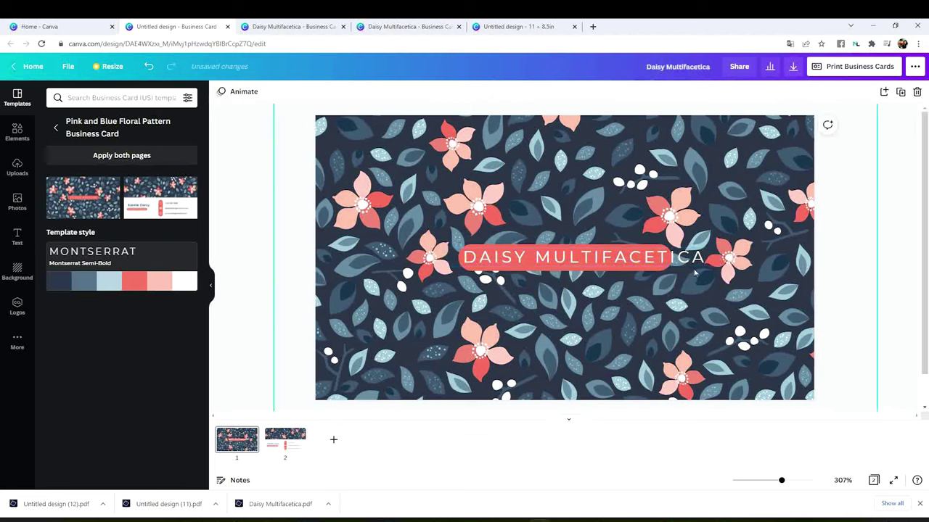
# Move the title aside and delete the thin red bar behind it.
pyautogui.moveTo(624, 257); pyautogui.dragTo(624, 268)
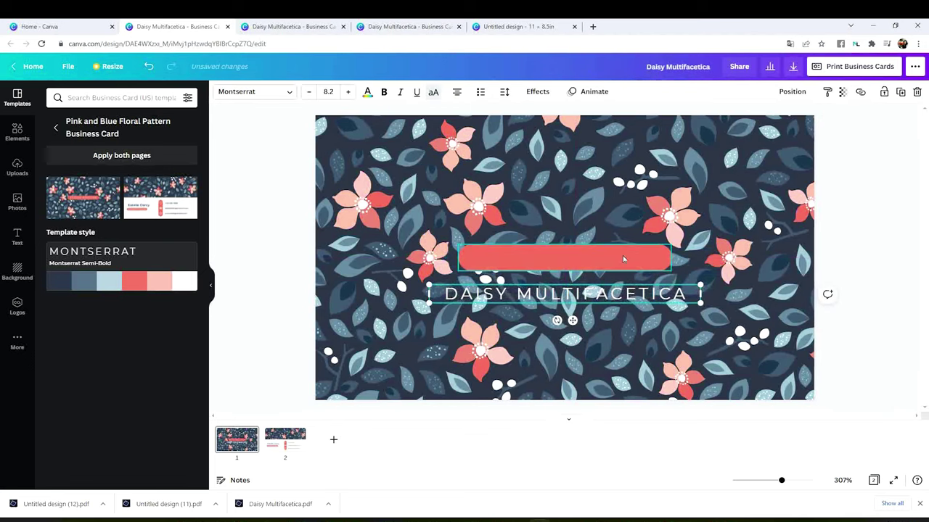
pyautogui.click(622, 257)
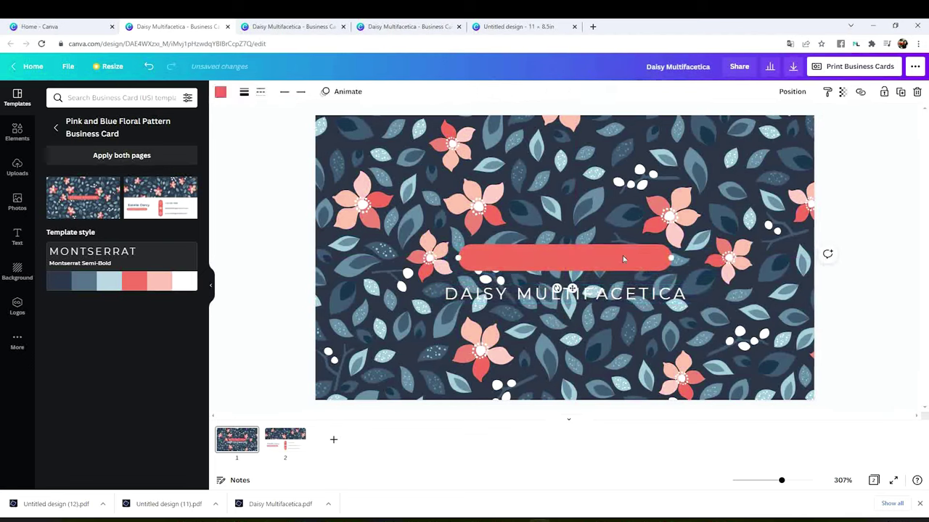
pyautogui.press('Delete')
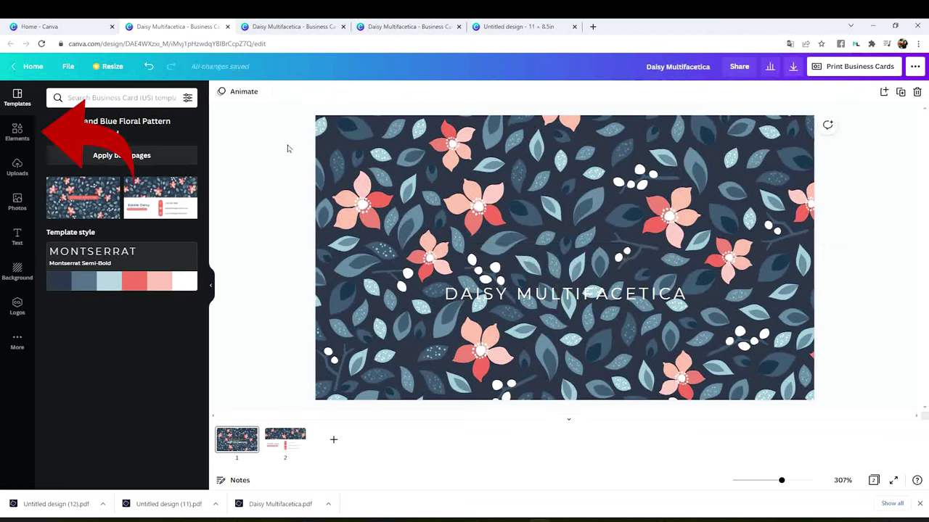
# Add a large red scalloped shape and place the title across its upper part.
pyautogui.click(18, 132)
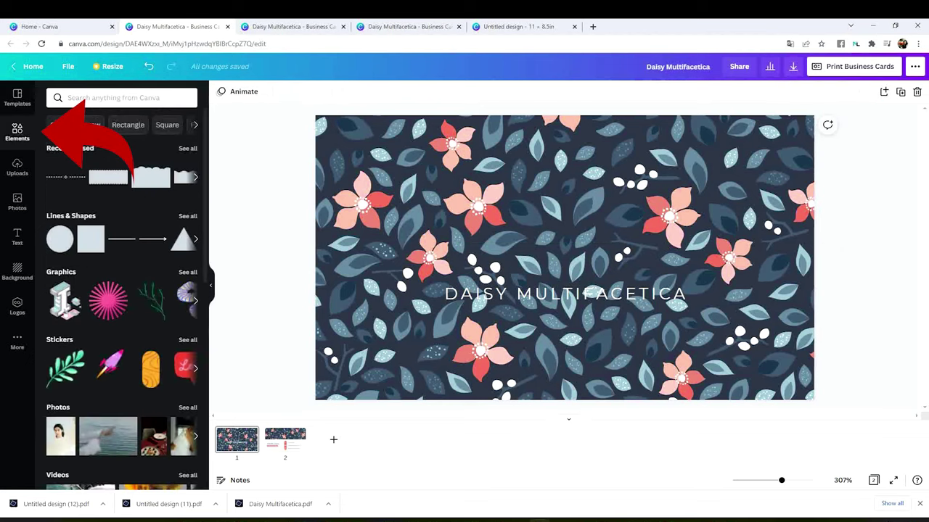
pyautogui.hotkey('ctrl', 'z')
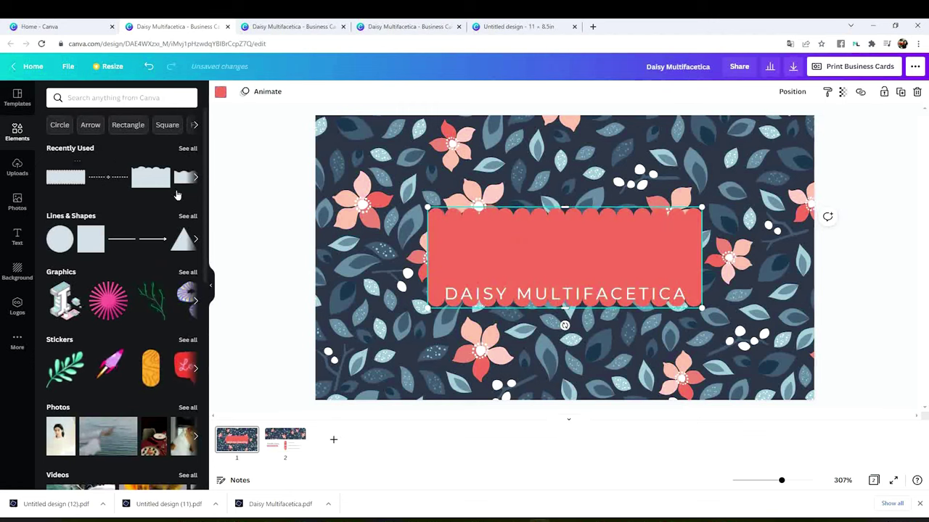
pyautogui.moveTo(610, 243); pyautogui.dragTo(550, 211)
pyautogui.moveTo(642, 274); pyautogui.dragTo(740, 307)
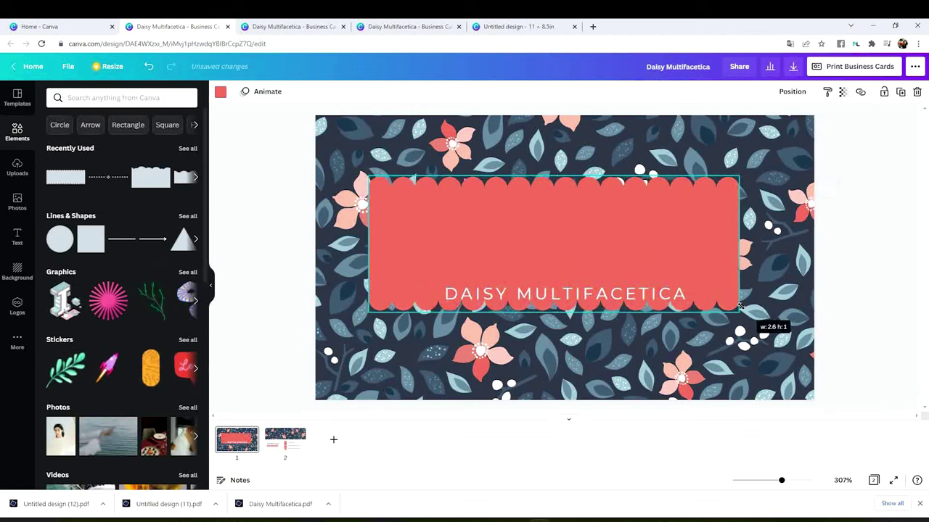
pyautogui.moveTo(692, 229); pyautogui.dragTo(692, 249)
pyautogui.moveTo(685, 302); pyautogui.dragTo(672, 241)
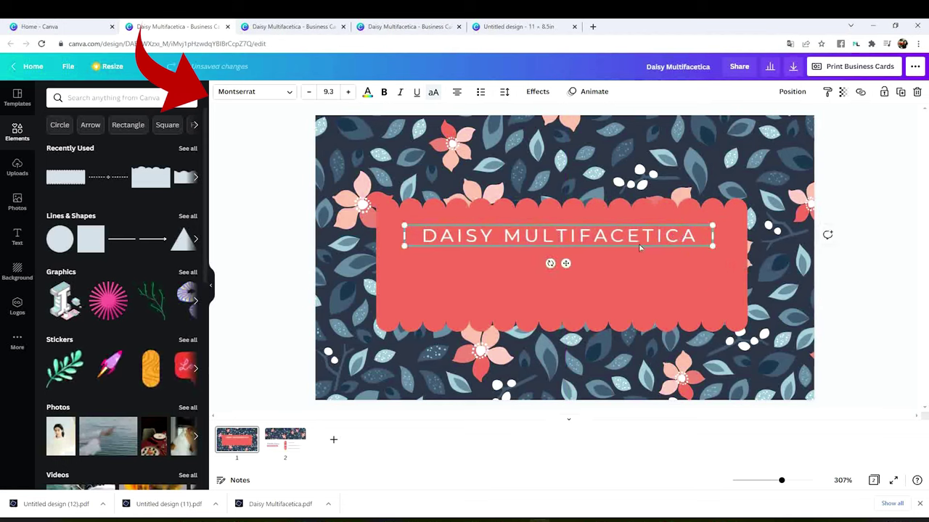
# Change the title font to Magenta in mixed case instead of all caps.
pyautogui.click(277, 93)
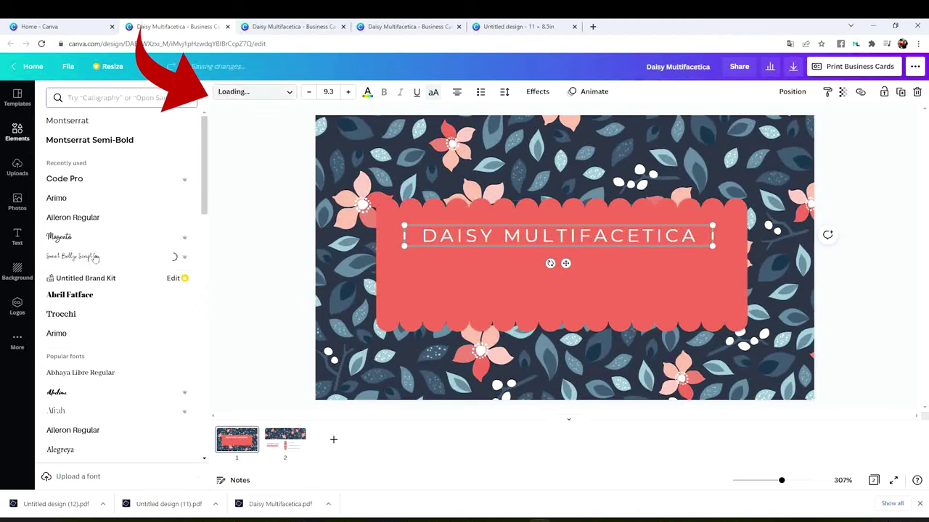
pyautogui.click(73, 257)
pyautogui.click(59, 238)
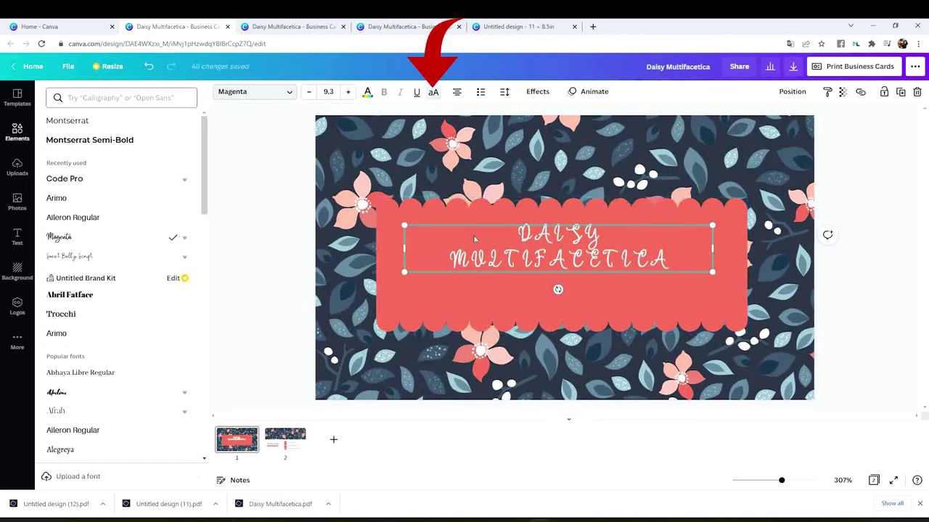
pyautogui.click(433, 94)
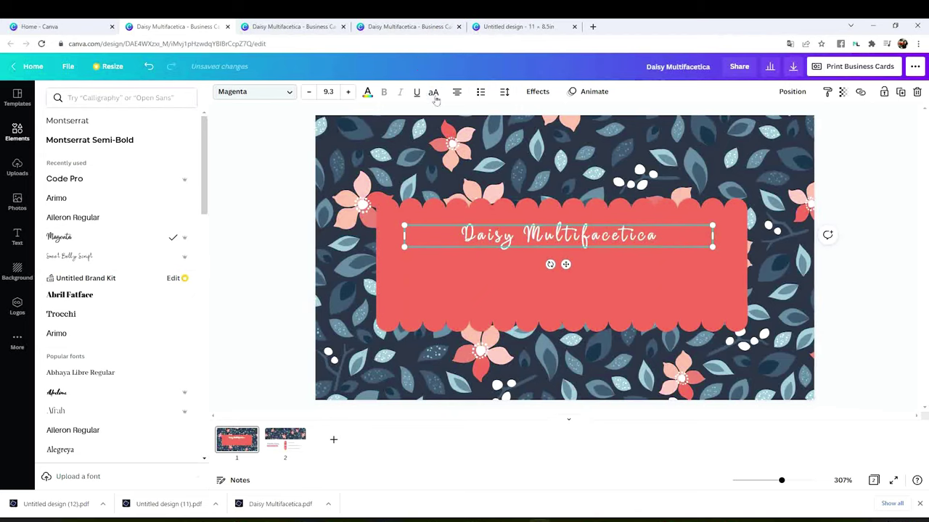
# Tighten the title's letter spacing and enlarge it across the banner.
pyautogui.click(505, 93)
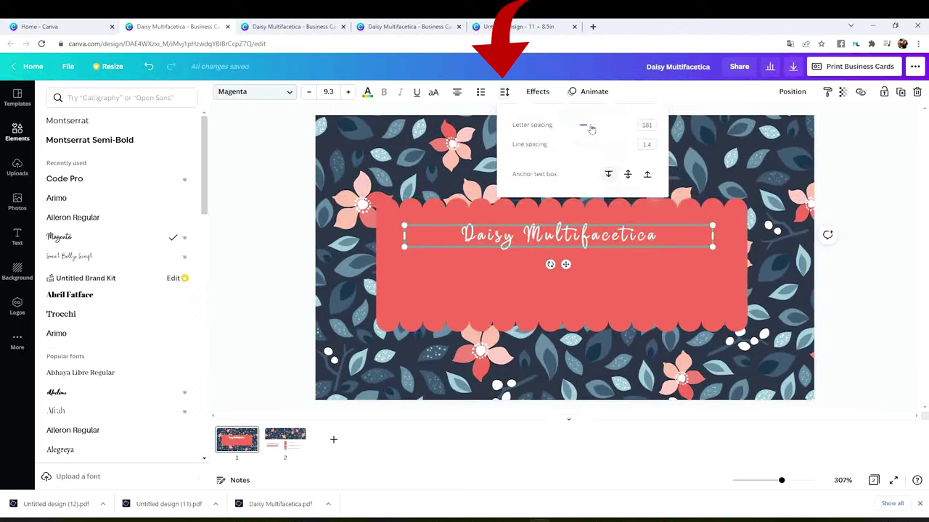
pyautogui.moveTo(591, 129); pyautogui.dragTo(580, 126)
pyautogui.click(713, 232)
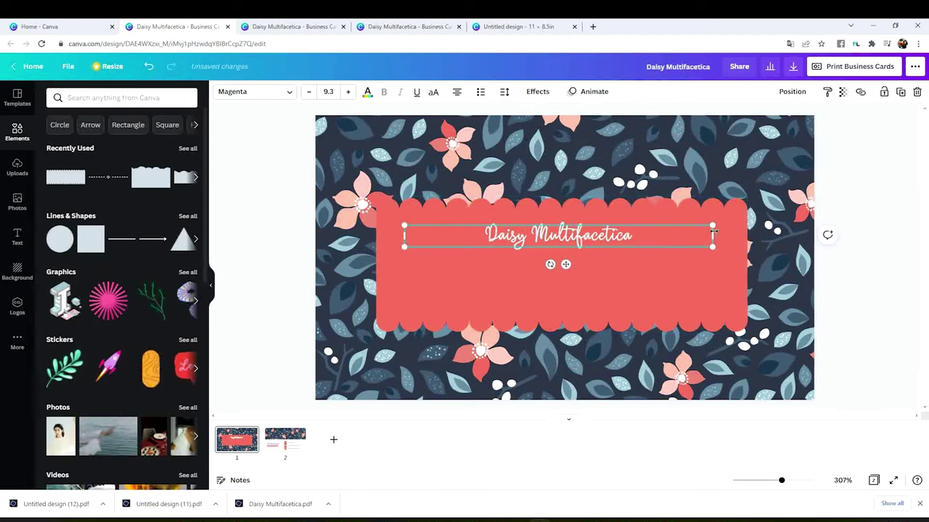
pyautogui.moveTo(713, 232); pyautogui.dragTo(739, 221)
# Shrink the red scalloped banner around the Daisy Multifacetica title.
pyautogui.click(530, 305)
pyautogui.moveTo(390, 288); pyautogui.dragTo(695, 298)
pyautogui.click(635, 247)
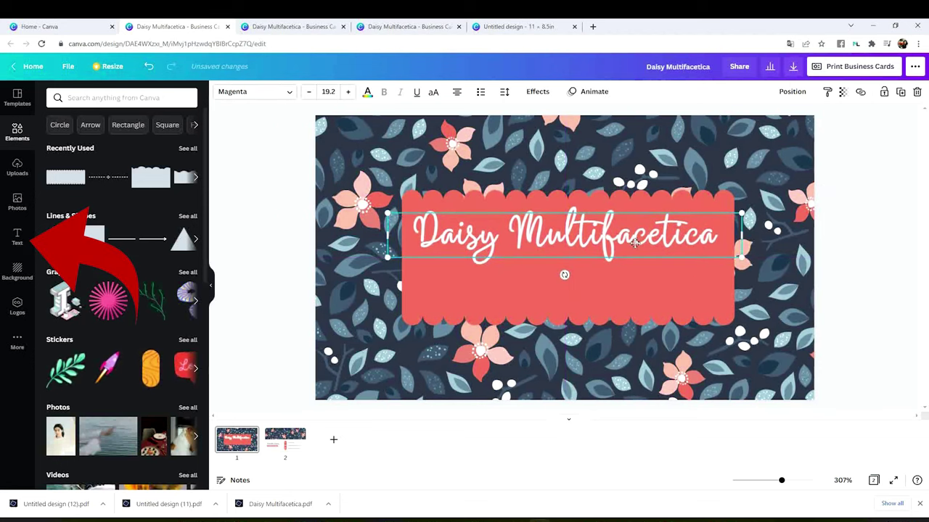
# Add small body text 'DIY Tutorials that Inspire to Create' centred beneath the title in the banner.
pyautogui.click(517, 279)
pyautogui.click(237, 193)
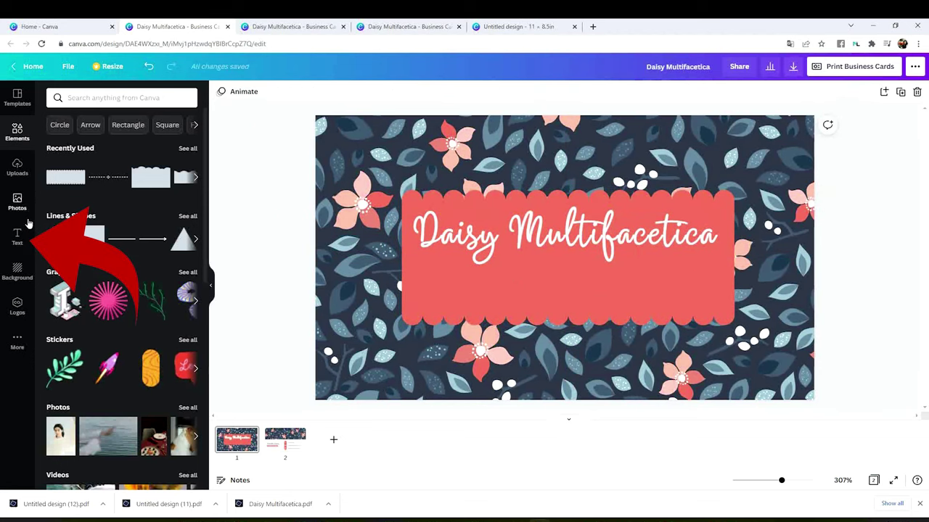
pyautogui.click(18, 238)
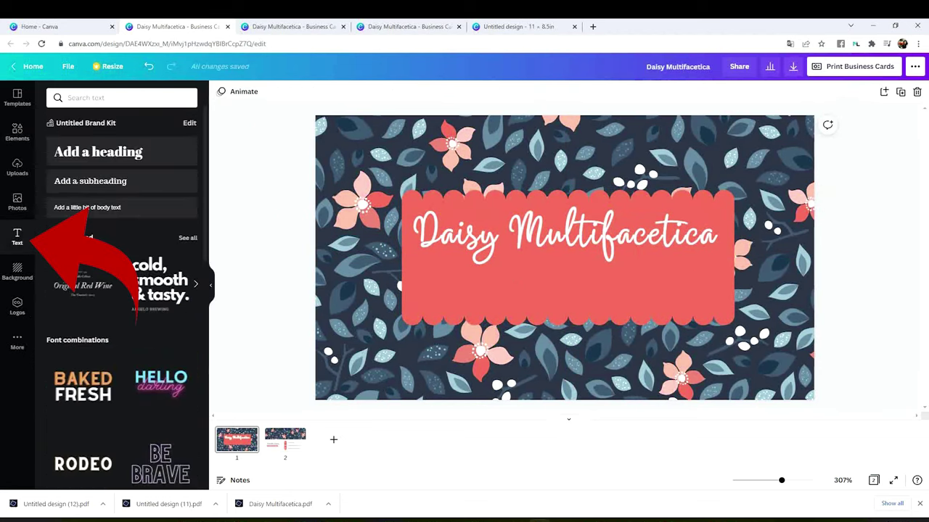
pyautogui.click(151, 209)
pyautogui.write('DI')
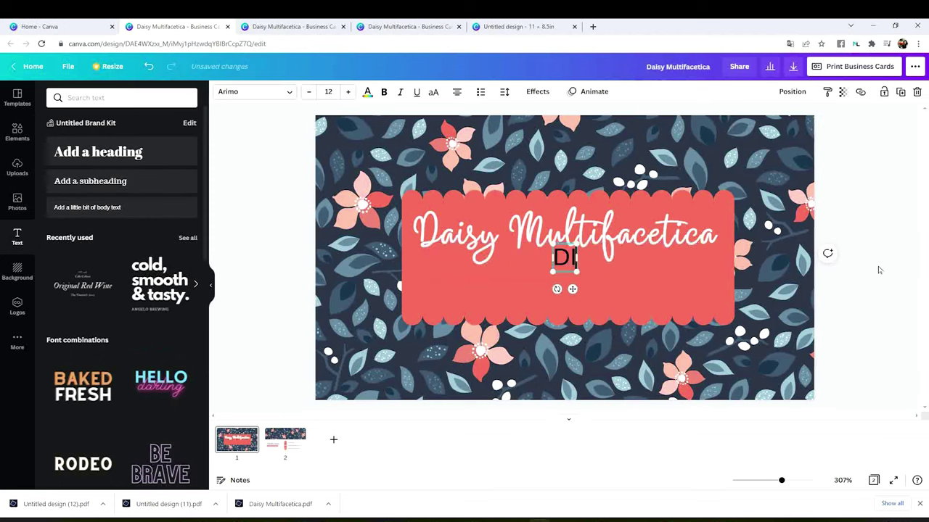
pyautogui.write('Y Tutorials that Inspire to Create')
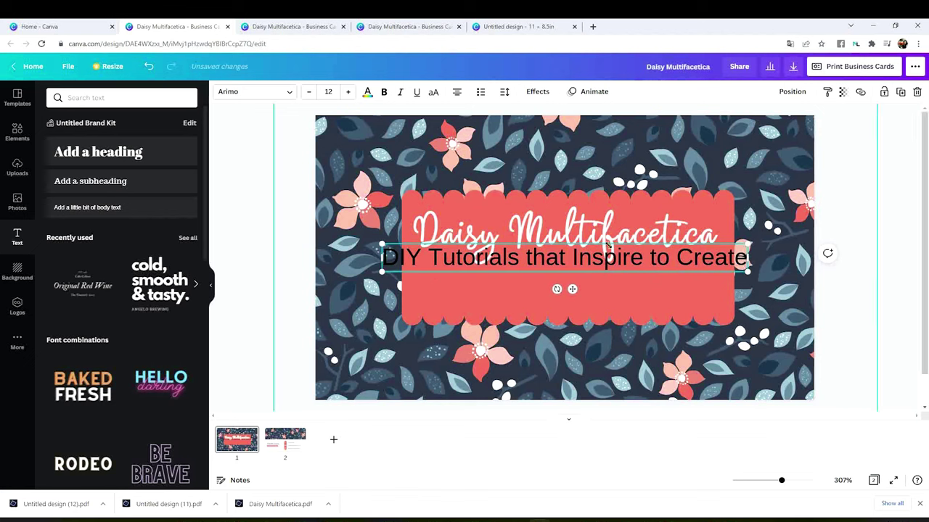
pyautogui.moveTo(747, 271); pyautogui.dragTo(644, 267)
pyautogui.moveTo(574, 260); pyautogui.dragTo(626, 281)
pyautogui.click(884, 354)
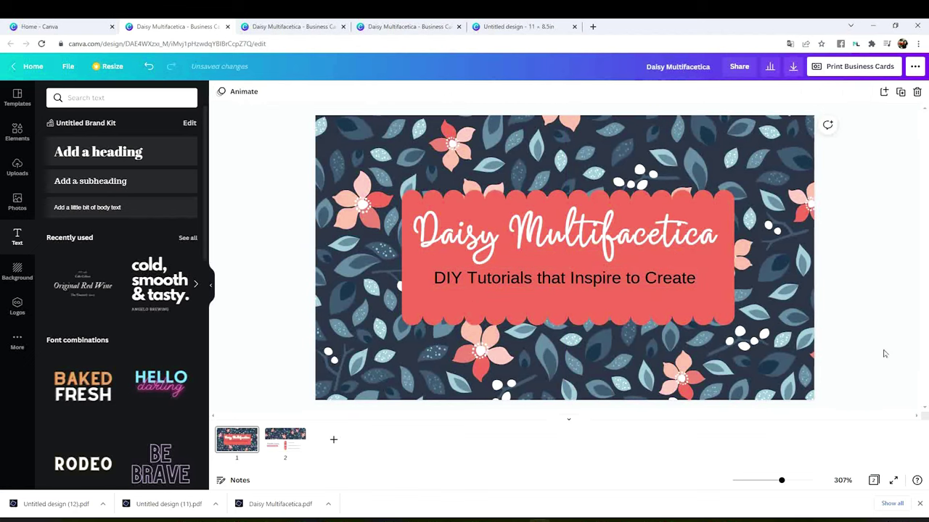
# Recolour the scalloped banner light pink using a custom colour.
pyautogui.click(723, 311)
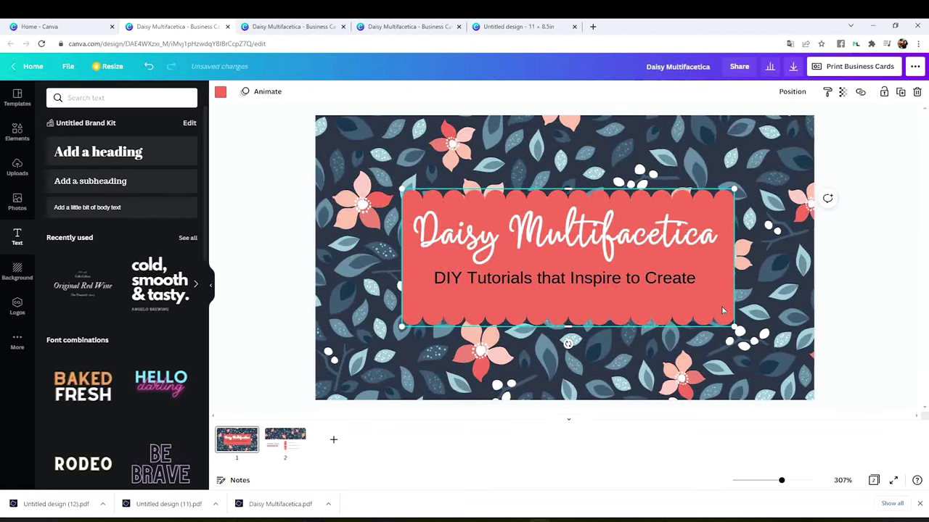
pyautogui.click(220, 93)
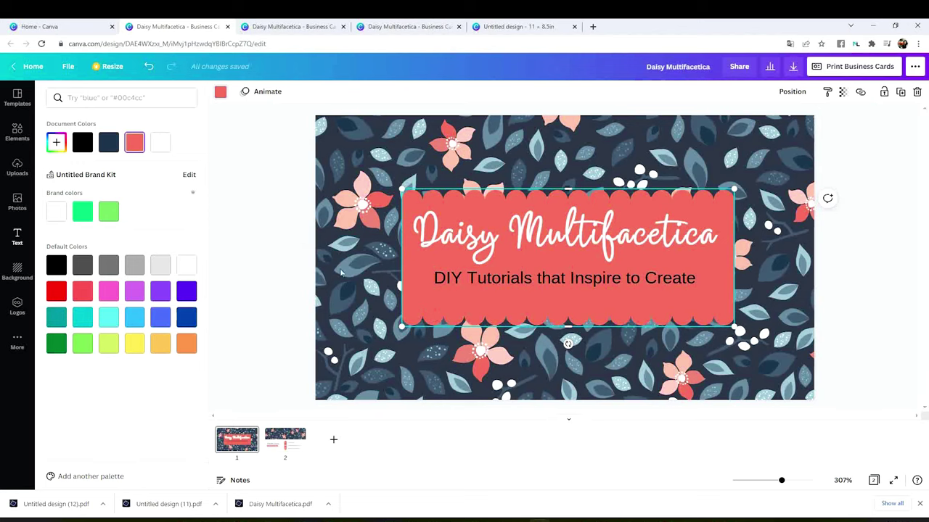
pyautogui.click(56, 143)
pyautogui.click(83, 167)
pyautogui.click(283, 174)
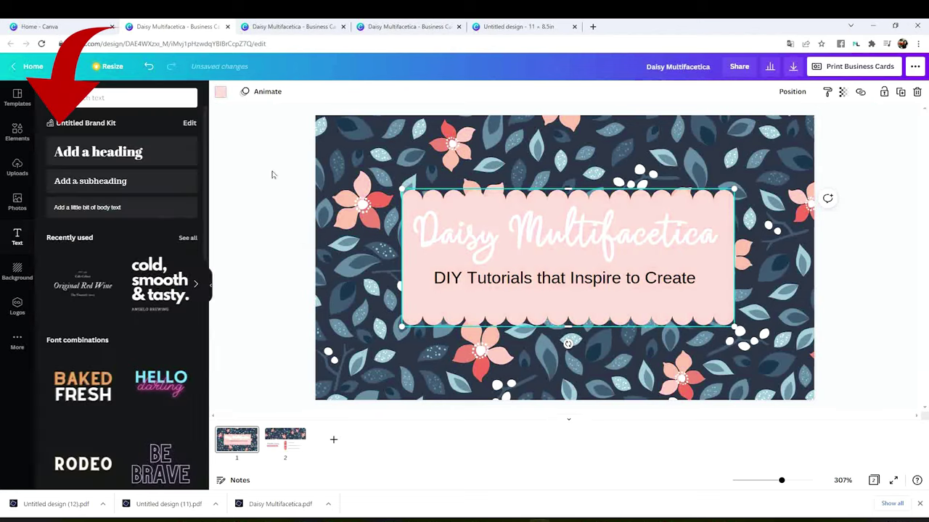
# Make the title coral, then move the banner and both texts down to centre.
pyautogui.click(725, 247)
pyautogui.click(367, 92)
pyautogui.click(135, 143)
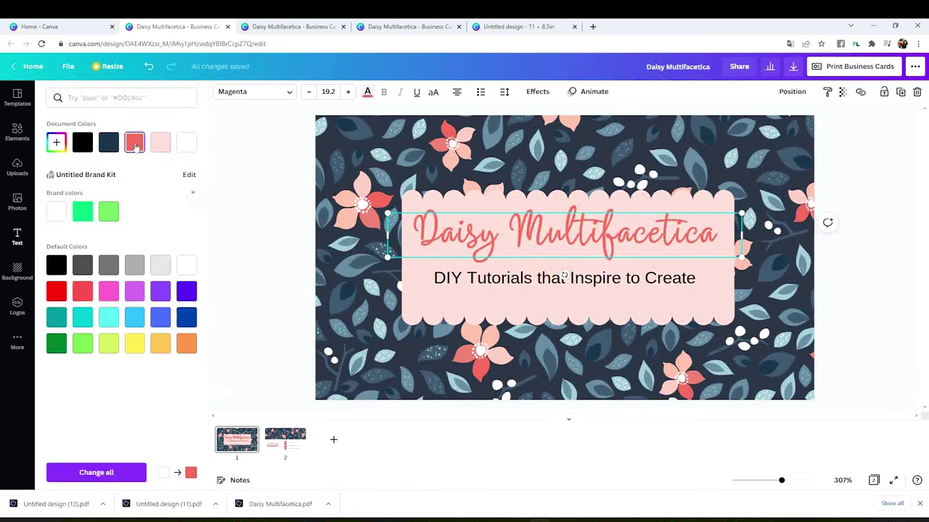
pyautogui.click(640, 278)
pyautogui.moveTo(866, 331); pyautogui.dragTo(392, 215)
pyautogui.moveTo(560, 252); pyautogui.dragTo(560, 259)
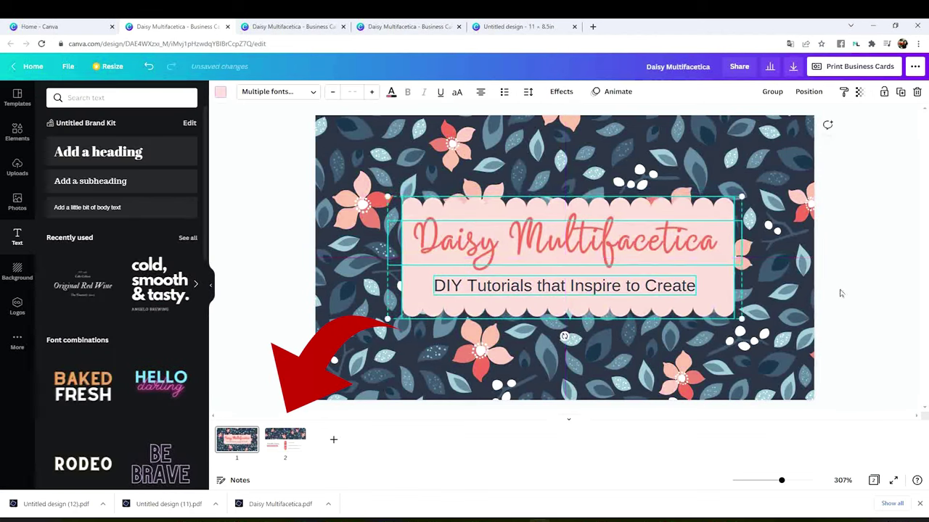
# On the card back, change the name to Daisy Multifacetica and the role to OWNER.
pyautogui.click(890, 282)
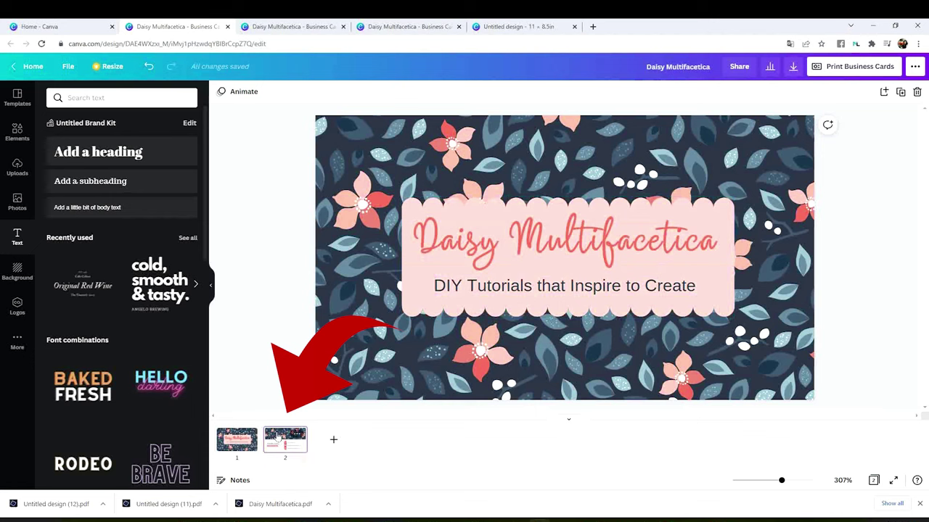
pyautogui.click(280, 438)
pyautogui.click(435, 308)
pyautogui.click(436, 308)
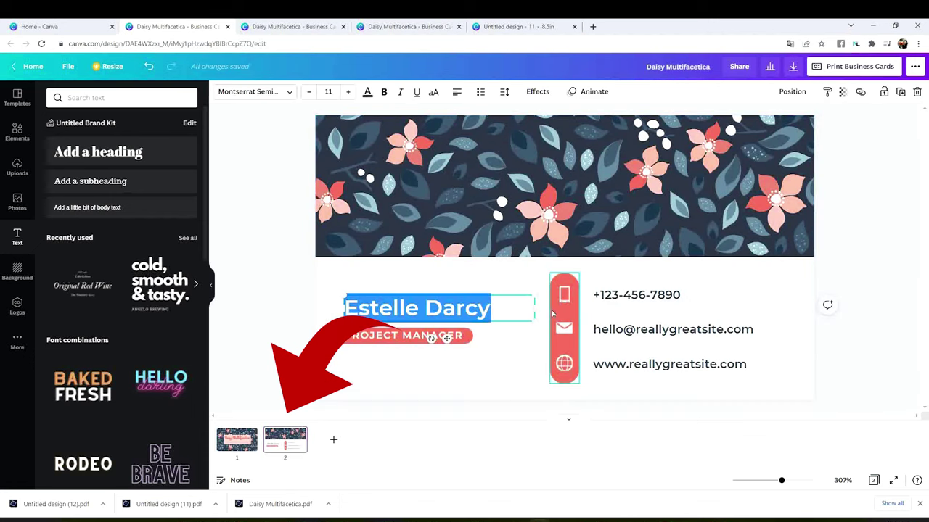
pyautogui.write('Daisy Multifacetica')
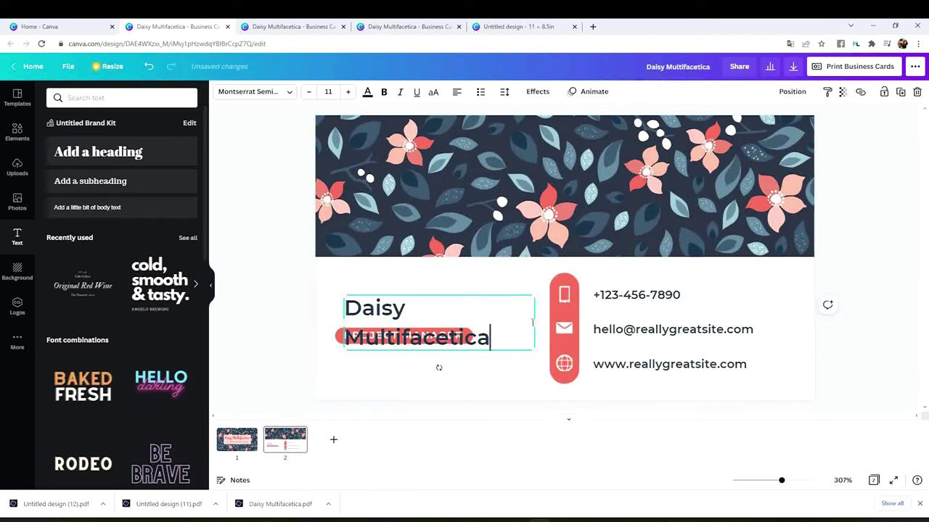
pyautogui.click(460, 355)
pyautogui.doubleClick(457, 337)
pyautogui.write('OWNER')
pyautogui.moveTo(486, 336); pyautogui.dragTo(406, 336)
# Duplicate the website line as 'Instagram - Facebook - Pinterest' and fit it on one line.
pyautogui.click(707, 330)
pyautogui.moveTo(725, 330); pyautogui.dragTo(600, 330)
pyautogui.click(712, 369)
pyautogui.hotkey('ctrl', 'd')
pyautogui.write('Instagram - Facebook - Pinterest')
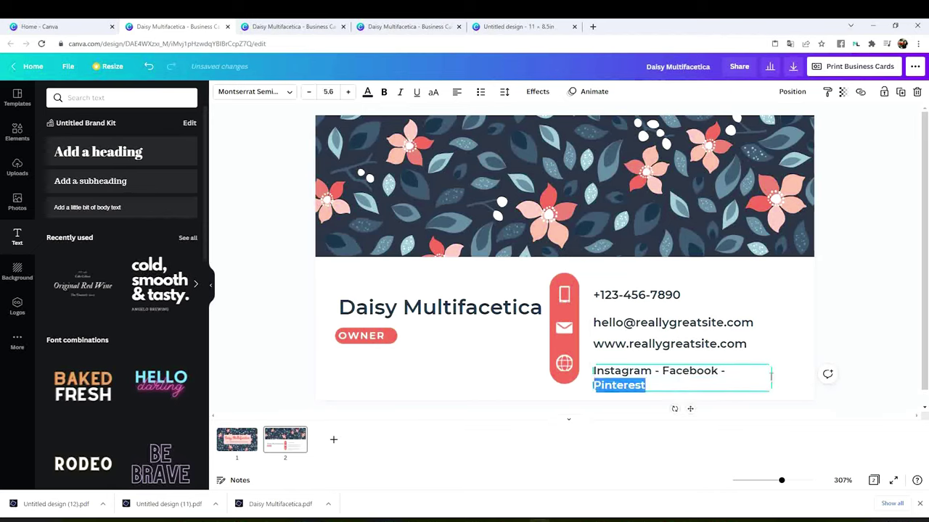
pyautogui.moveTo(787, 396); pyautogui.dragTo(783, 377)
# Make the Instagram - Facebook - Pinterest line coral.
pyautogui.click(848, 335)
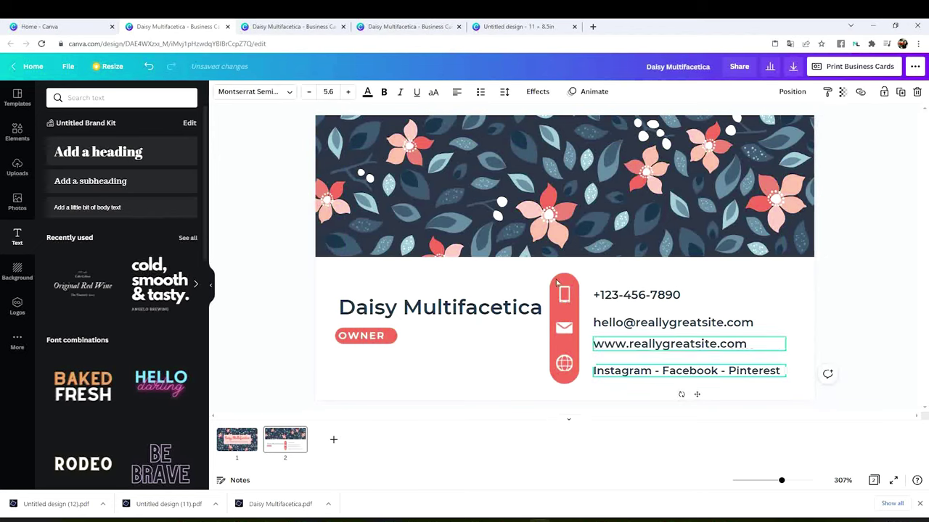
pyautogui.click(367, 92)
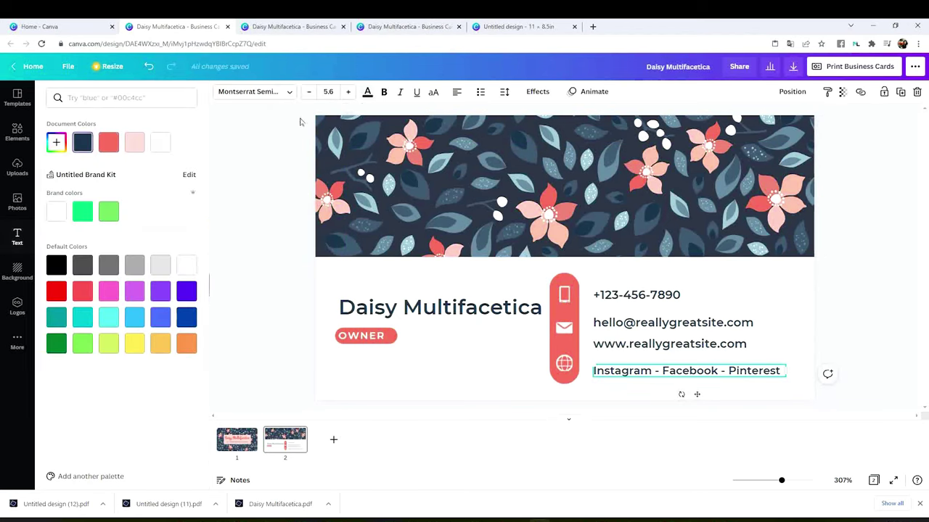
pyautogui.click(109, 142)
pyautogui.click(254, 196)
pyautogui.click(895, 346)
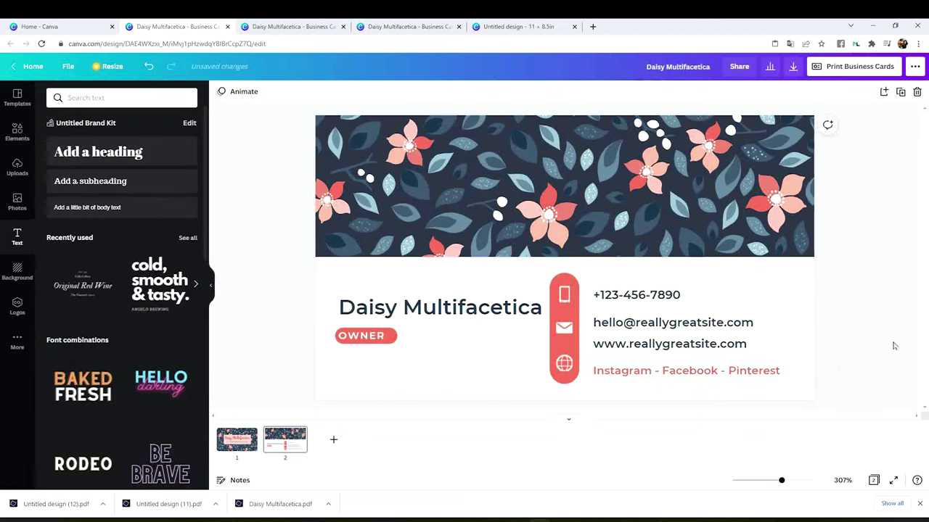
pyautogui.scroll(5, 889, 337)
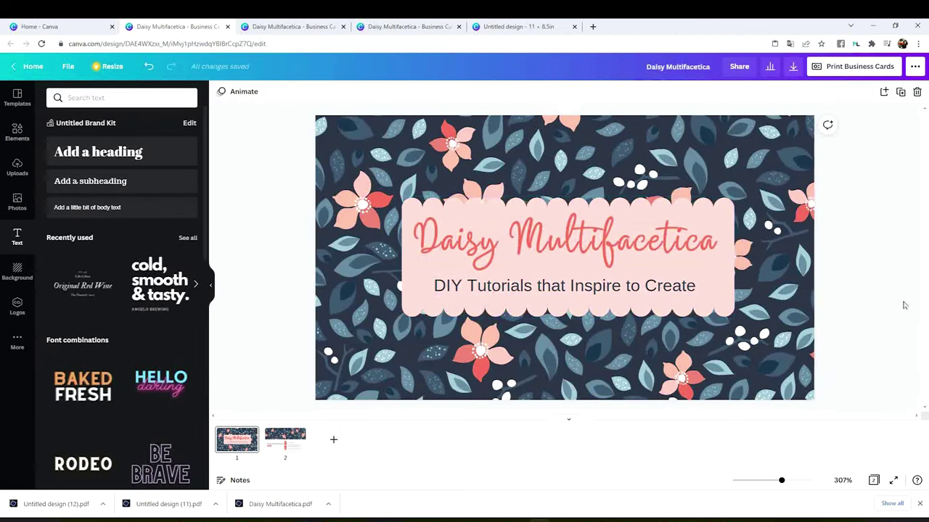
pyautogui.click(283, 437)
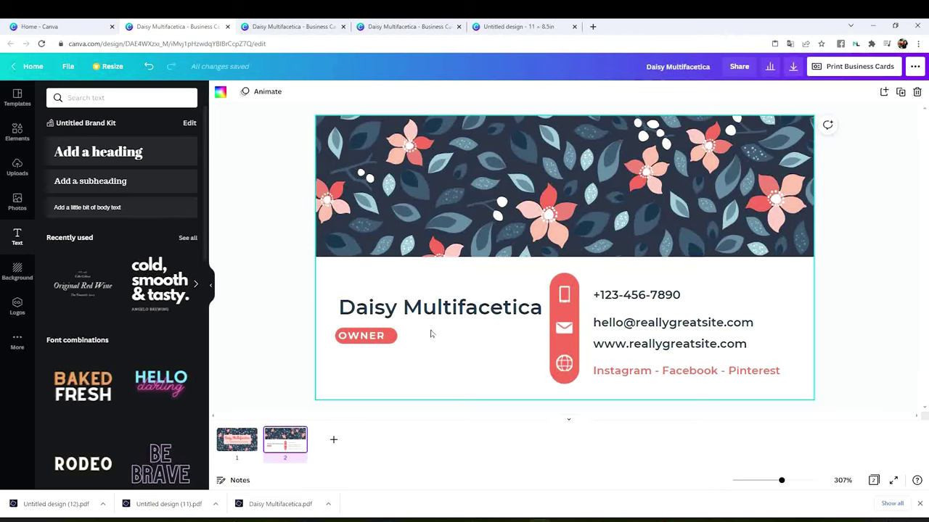
# Create another blank business card and upload the wine-glass image to Uploads.
pyautogui.click(66, 26)
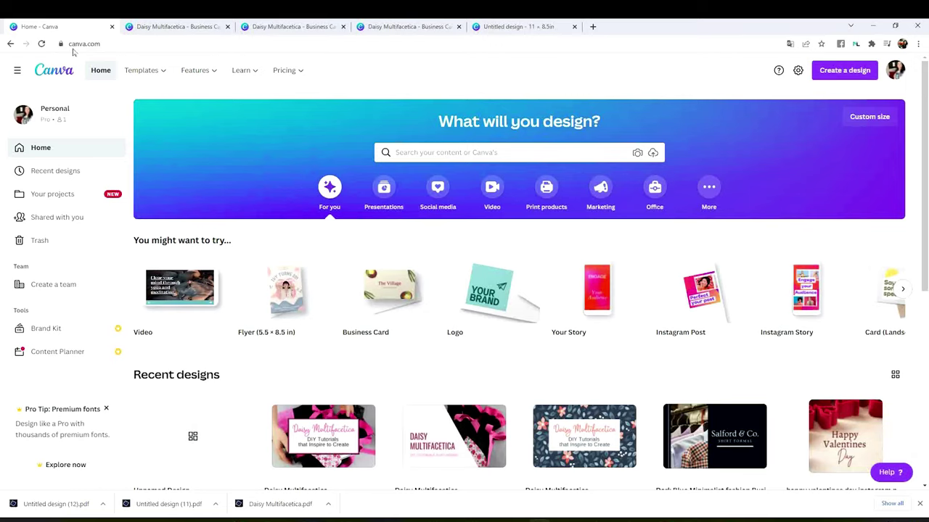
pyautogui.click(405, 303)
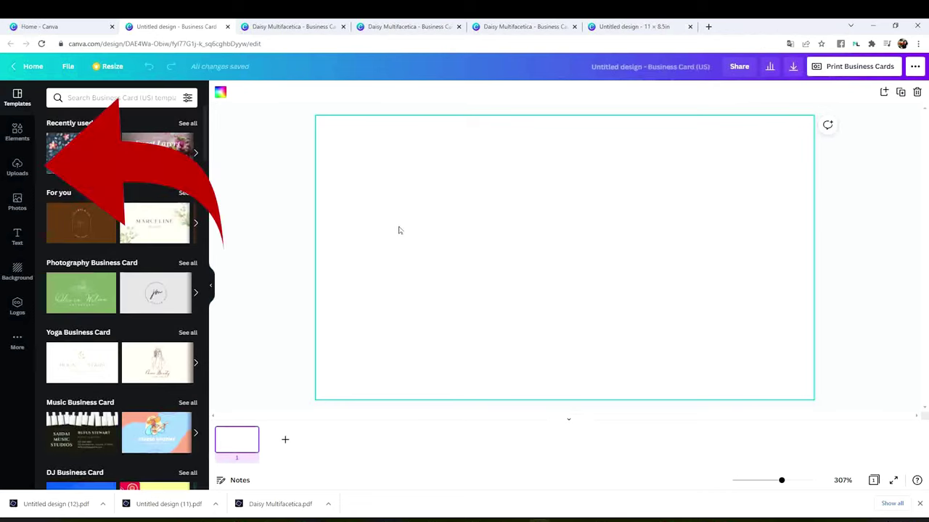
pyautogui.click(17, 174)
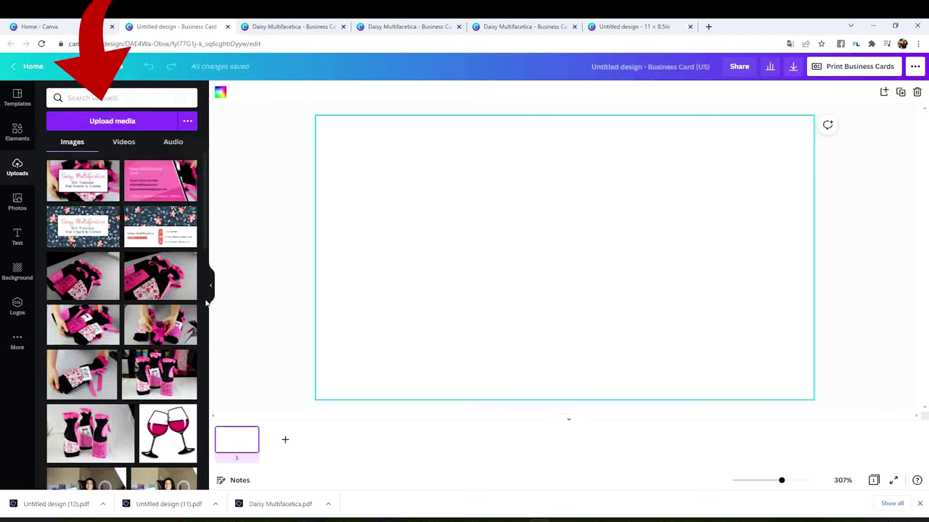
pyautogui.click(110, 121)
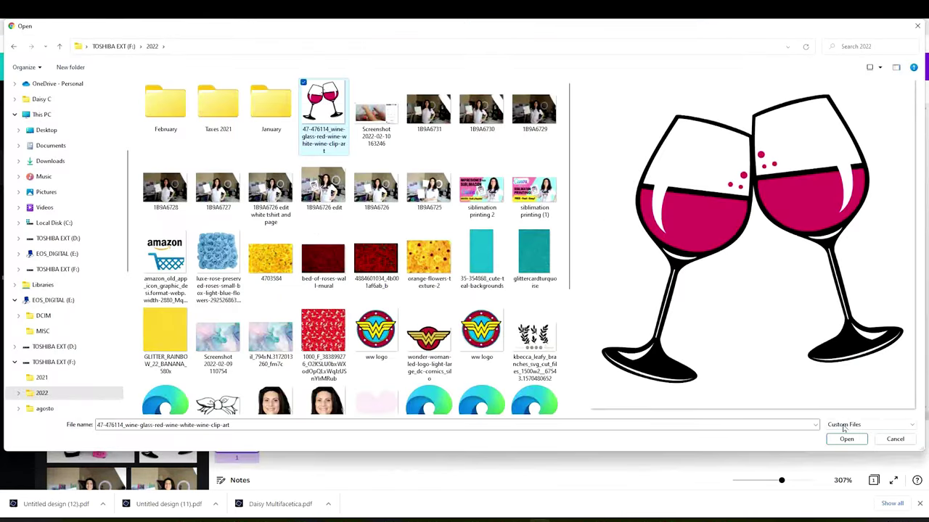
pyautogui.click(845, 439)
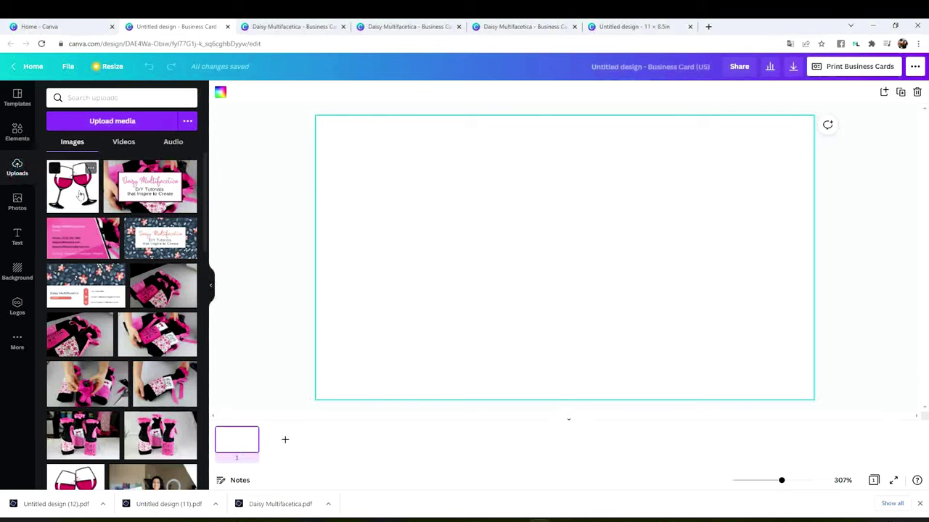
# Place the uploaded bottles photo and enlarge it to cover the whole card.
pyautogui.click(81, 194)
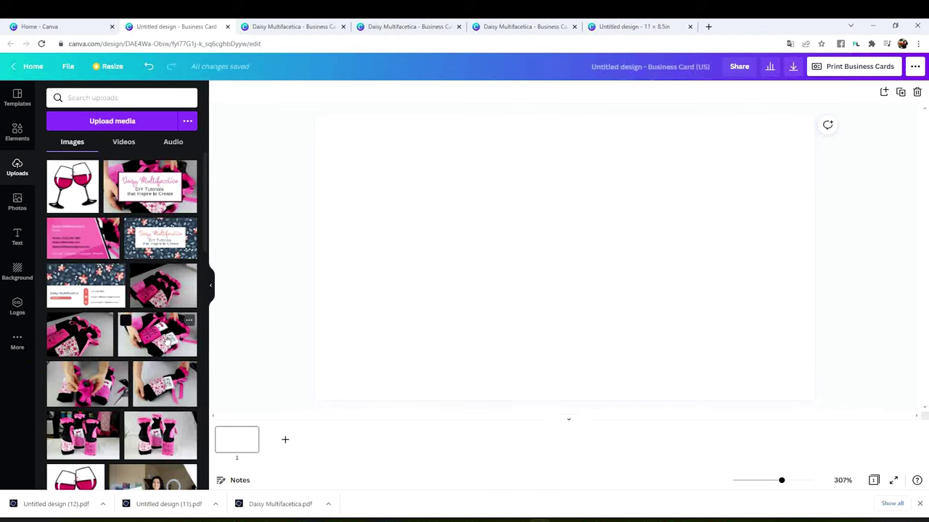
pyautogui.click(158, 333)
pyautogui.moveTo(644, 290); pyautogui.dragTo(553, 241)
pyautogui.moveTo(641, 307); pyautogui.dragTo(855, 411)
pyautogui.moveTo(703, 325); pyautogui.dragTo(663, 318)
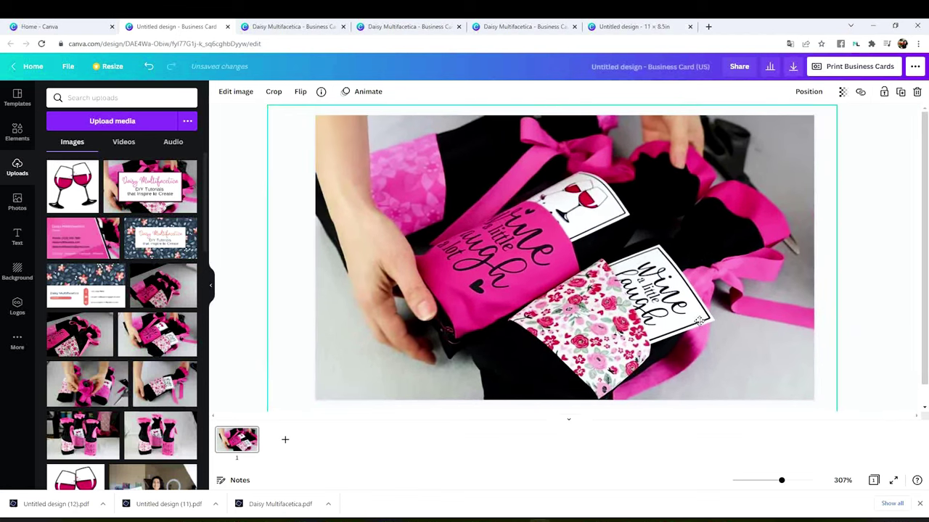
pyautogui.click(615, 258)
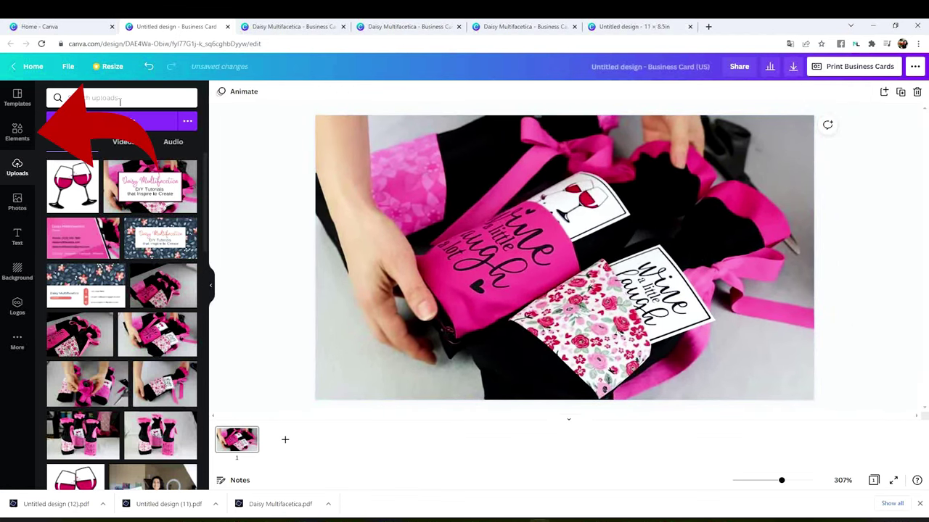
# Add a scalloped shape, stretch it into a wide band across the middle, and make it white.
pyautogui.click(18, 131)
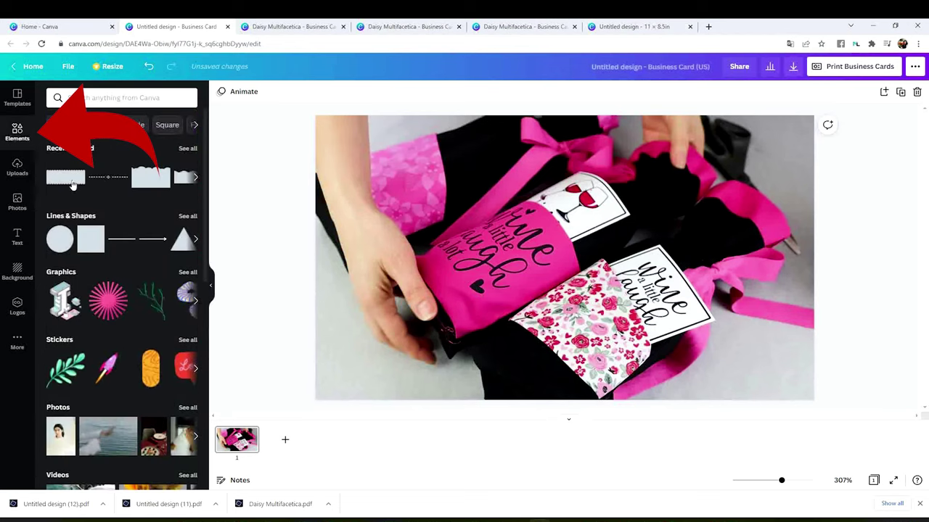
pyautogui.click(151, 177)
pyautogui.moveTo(593, 261); pyautogui.dragTo(551, 229)
pyautogui.moveTo(661, 282); pyautogui.dragTo(743, 309)
pyautogui.moveTo(566, 314); pyautogui.dragTo(565, 327)
pyautogui.moveTo(582, 283); pyautogui.dragTo(584, 286)
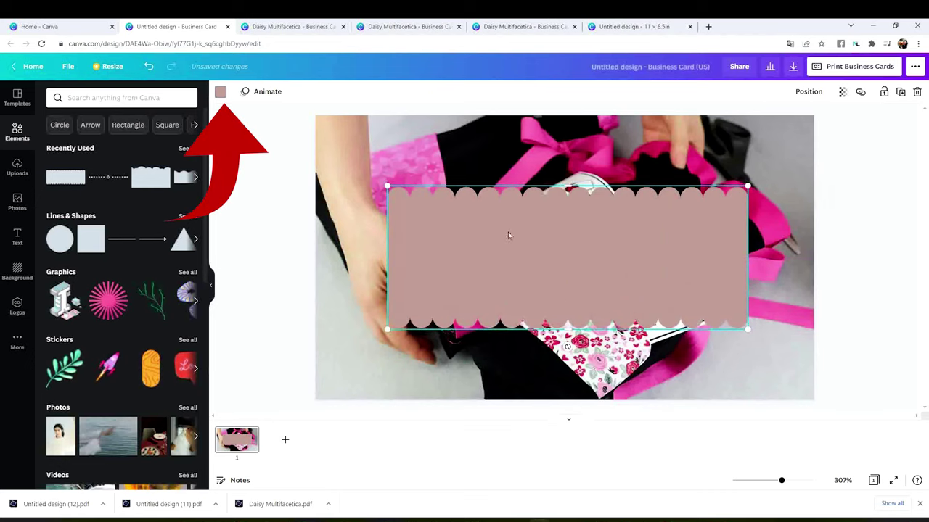
pyautogui.click(220, 92)
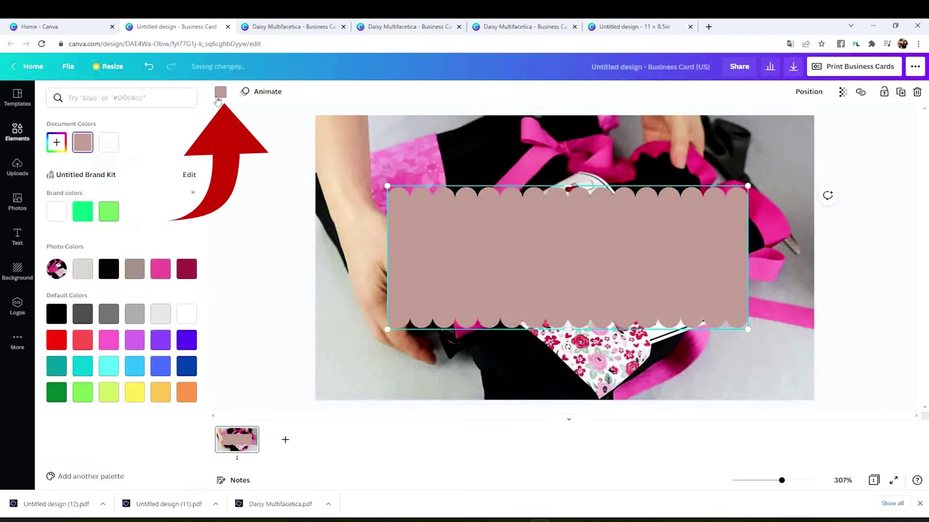
pyautogui.click(108, 143)
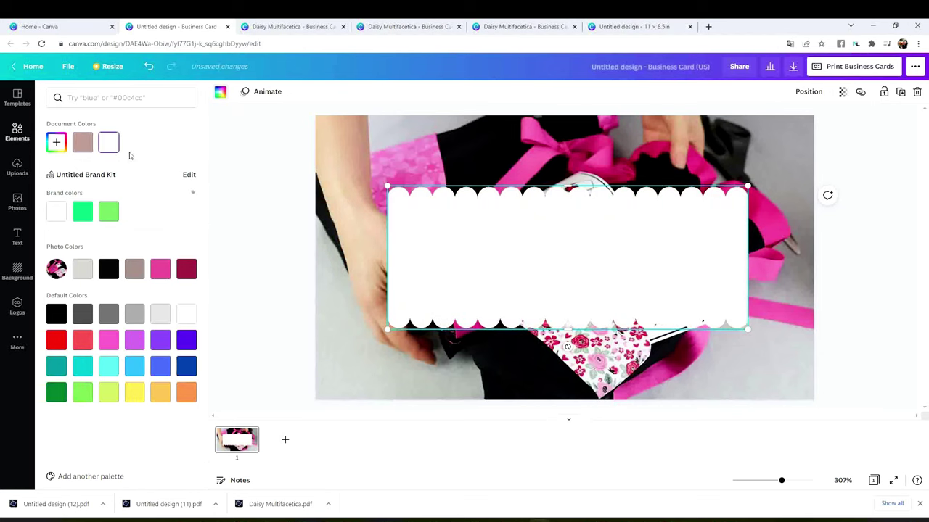
# Add a bold heading reading 'Daisy Multifacetica' and scale it onto the white band.
pyautogui.click(721, 257)
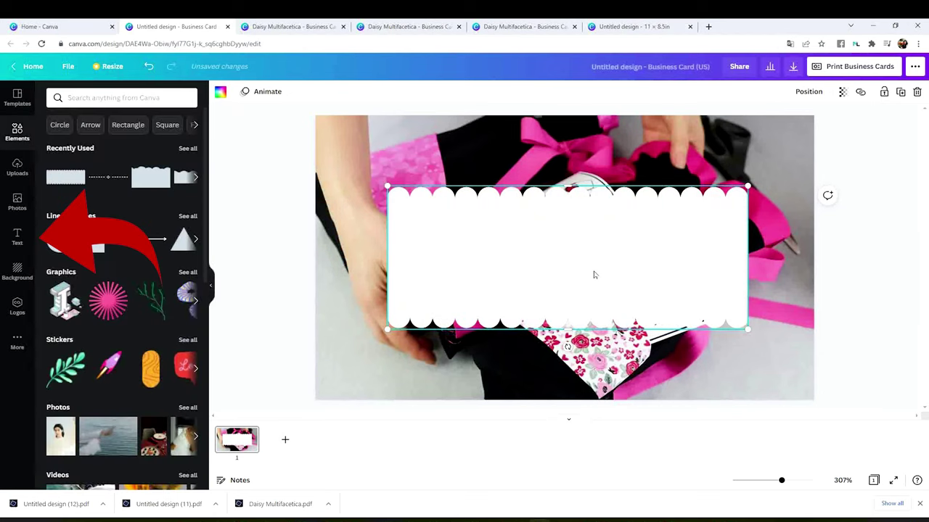
pyautogui.click(341, 206)
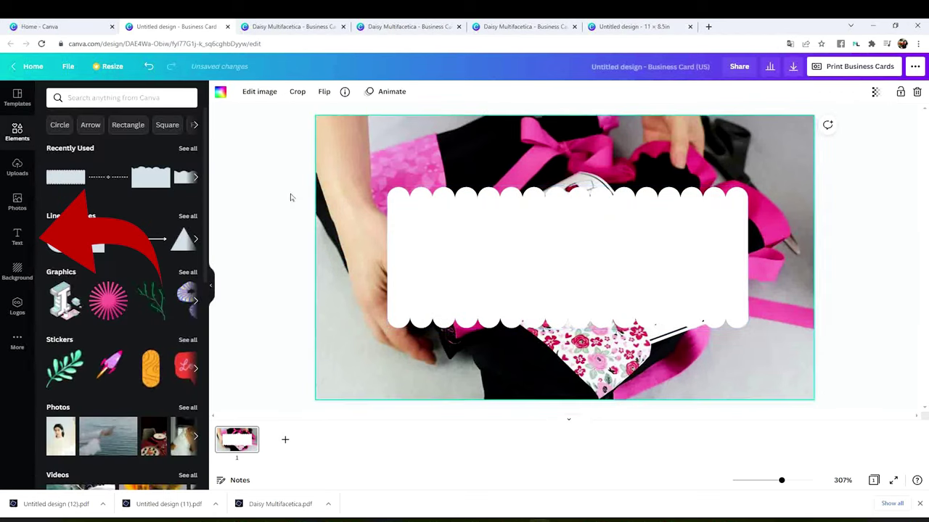
pyautogui.click(243, 203)
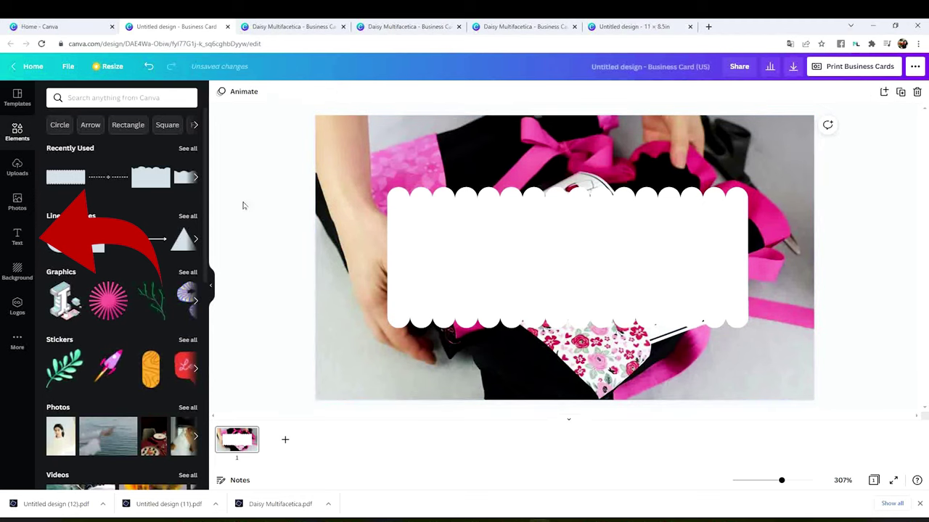
pyautogui.click(18, 236)
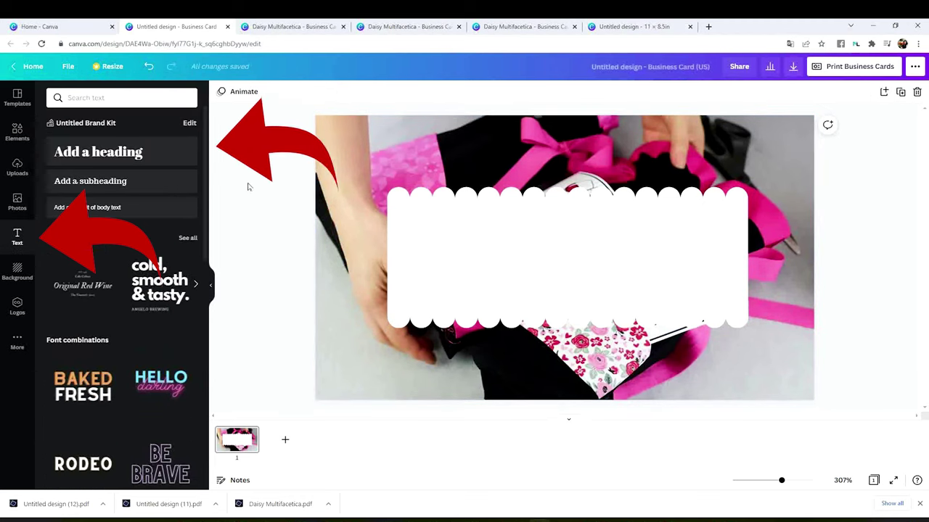
pyautogui.click(121, 154)
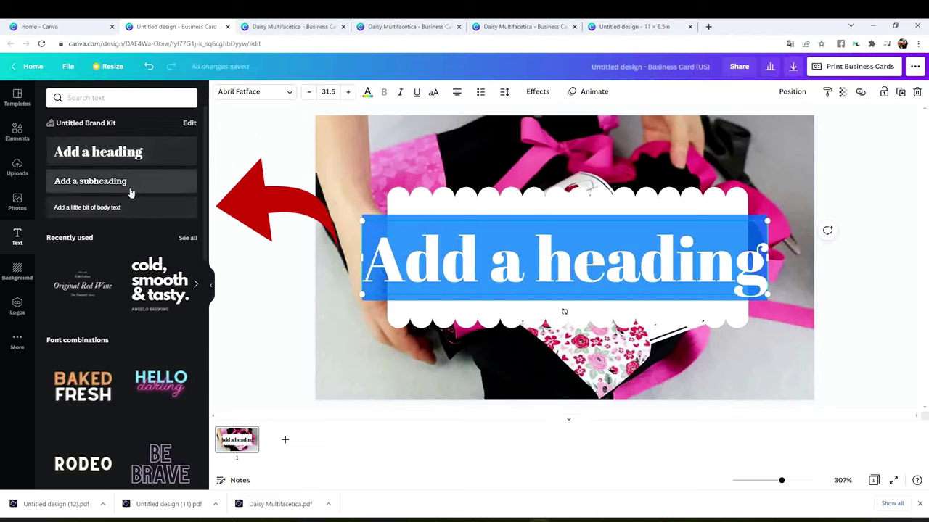
pyautogui.scroll(-1, 153, 312)
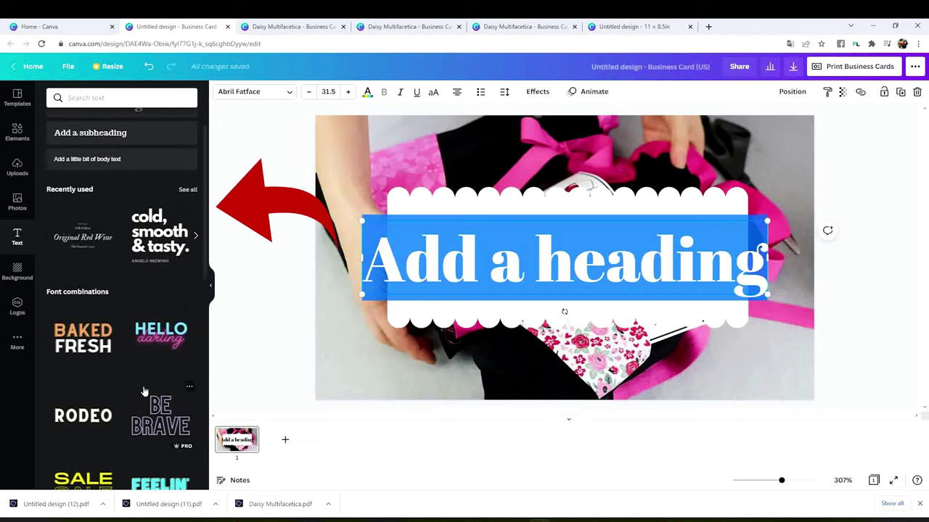
pyautogui.scroll(-3, 142, 377)
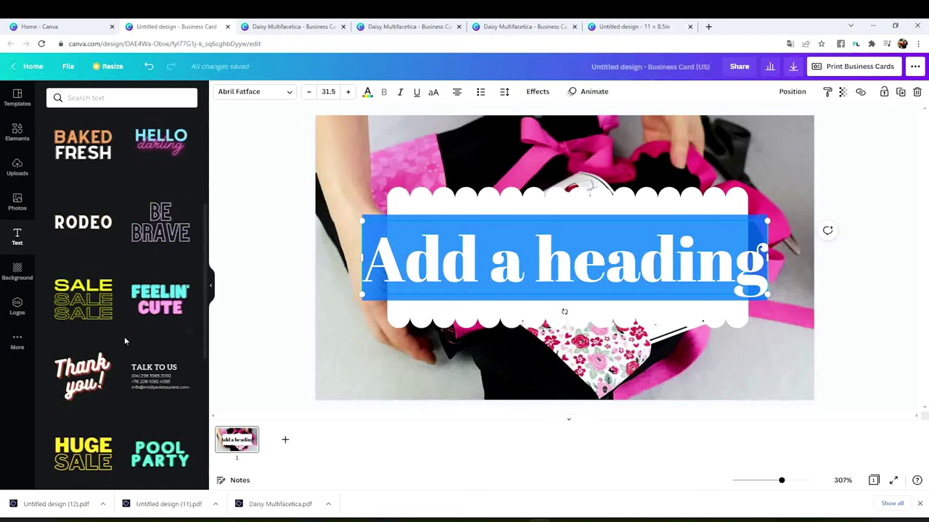
pyautogui.scroll(4, 124, 337)
pyautogui.write('d')
pyautogui.press('BackSpace')
pyautogui.write('Daisy Multifacetica')
pyautogui.moveTo(813, 222); pyautogui.dragTo(591, 236)
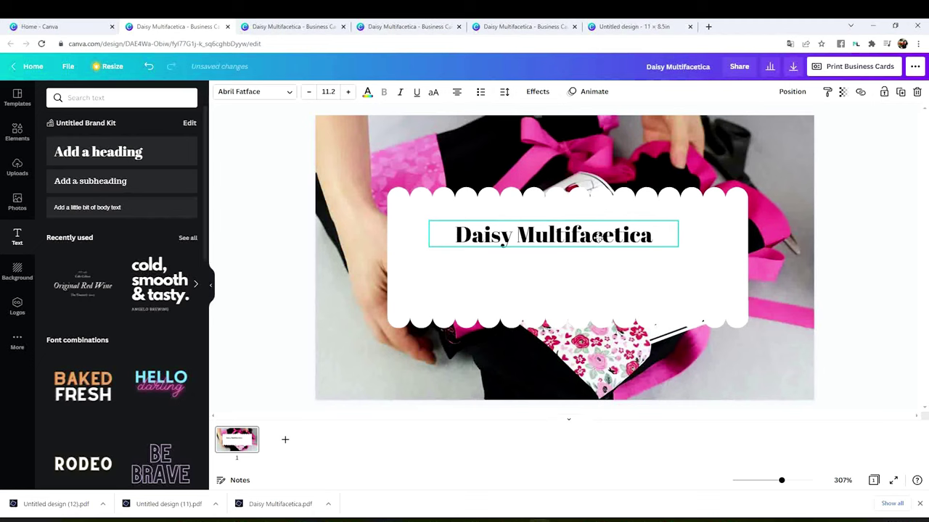
# Resize the white scalloped band so it fits snugly around the name.
pyautogui.click(642, 307)
pyautogui.moveTo(634, 323); pyautogui.dragTo(807, 261)
pyautogui.click(594, 239)
pyautogui.click(666, 218)
pyautogui.moveTo(691, 239); pyautogui.dragTo(738, 239)
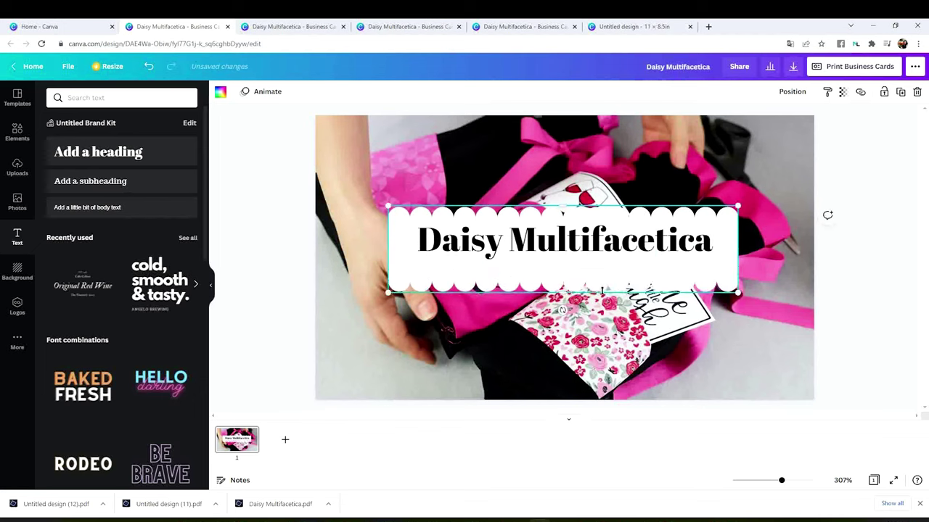
# Make the name band taller with the name centred, then add and remove a blank second page.
pyautogui.moveTo(563, 270); pyautogui.dragTo(568, 288)
pyautogui.moveTo(566, 243); pyautogui.dragTo(560, 248)
pyautogui.click(890, 341)
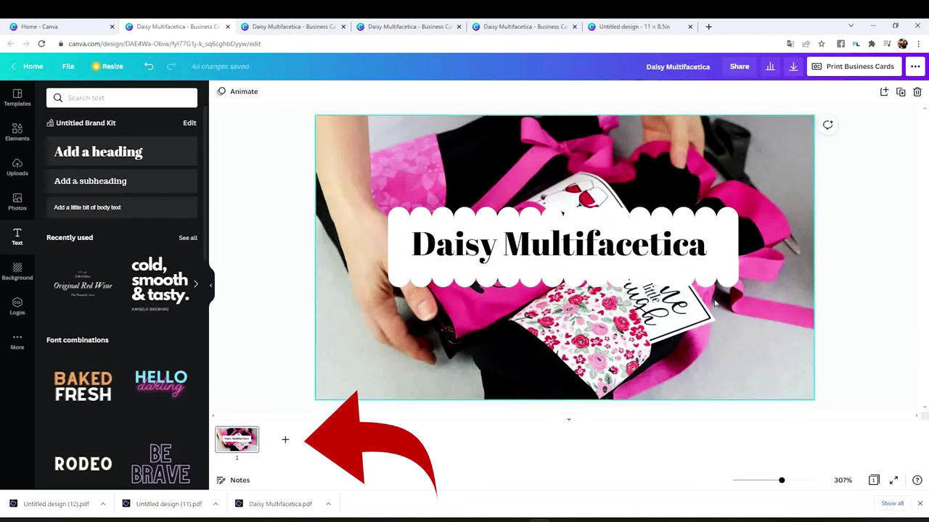
pyautogui.click(285, 444)
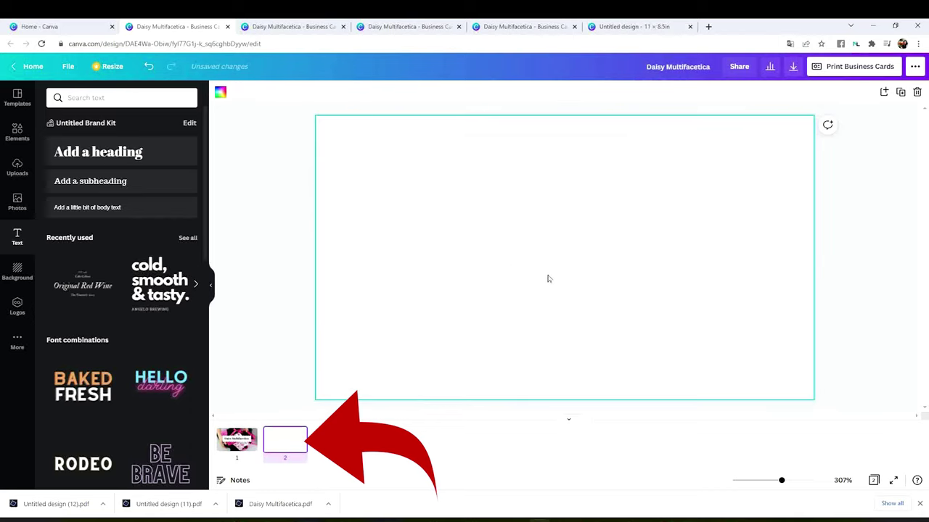
pyautogui.scroll(5, 547, 279)
pyautogui.scroll(-5, 548, 279)
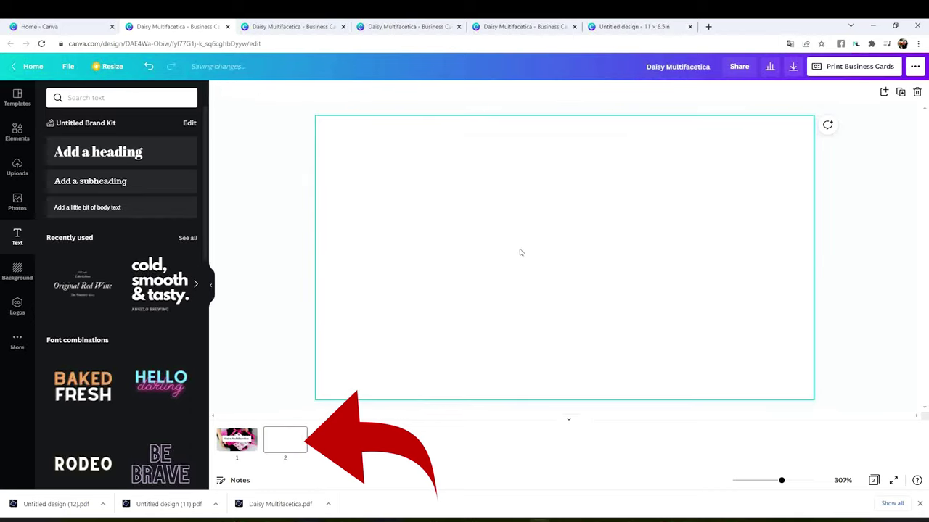
pyautogui.press('Delete')
# Copy the bottles photo from page 1 and paste it onto page 2.
pyautogui.click(733, 152)
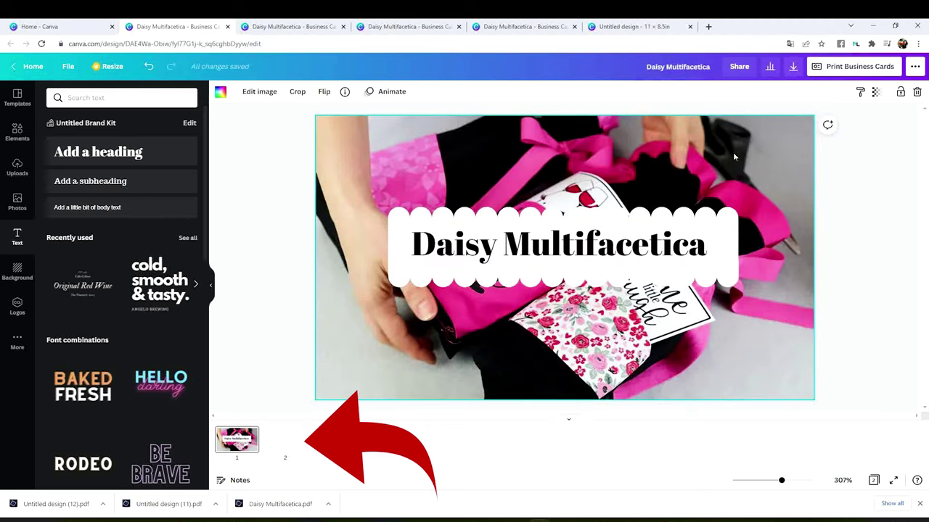
pyautogui.rightClick(733, 151)
pyautogui.click(758, 171)
pyautogui.scroll(-5, 877, 364)
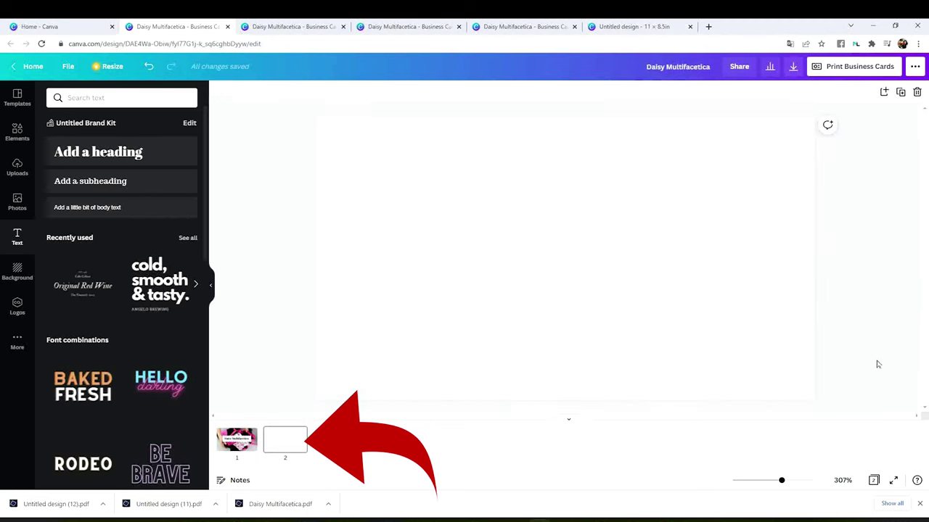
pyautogui.click(481, 271)
pyautogui.rightClick(484, 267)
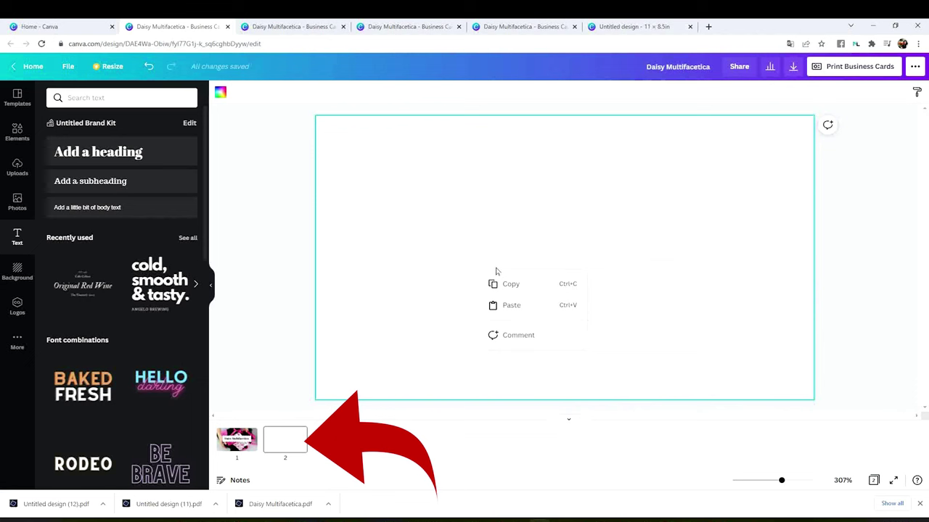
pyautogui.click(524, 305)
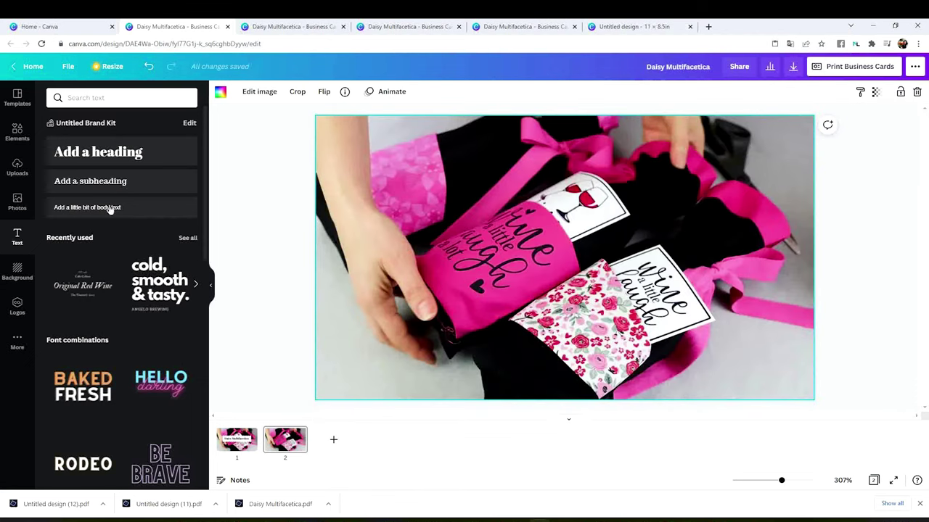
# Add a square, stretch it into a tall white panel, tilt it and place it over the photo.
pyautogui.click(17, 131)
pyautogui.click(91, 238)
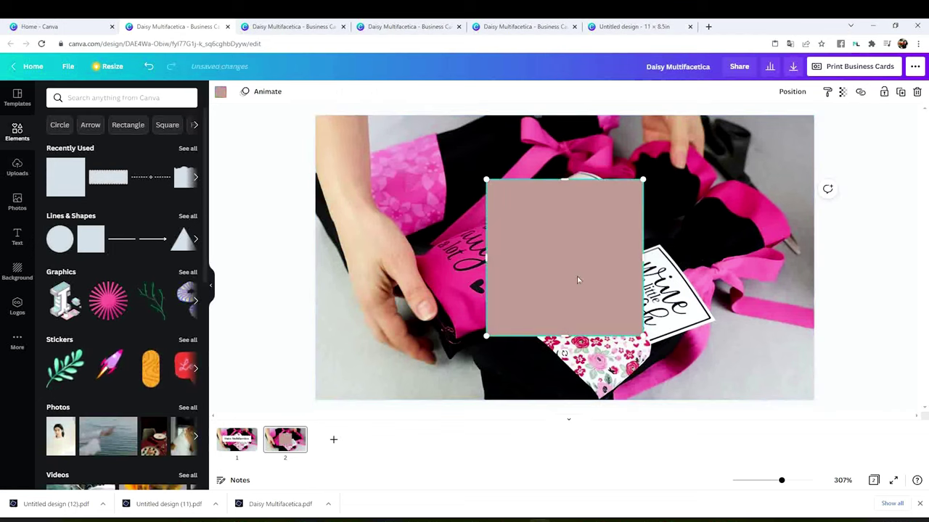
pyautogui.moveTo(578, 280); pyautogui.dragTo(665, 185)
pyautogui.moveTo(569, 253); pyautogui.dragTo(433, 387)
pyautogui.moveTo(588, 309); pyautogui.dragTo(438, 324)
pyautogui.click(220, 91)
pyautogui.click(187, 314)
pyautogui.moveTo(415, 413); pyautogui.dragTo(484, 404)
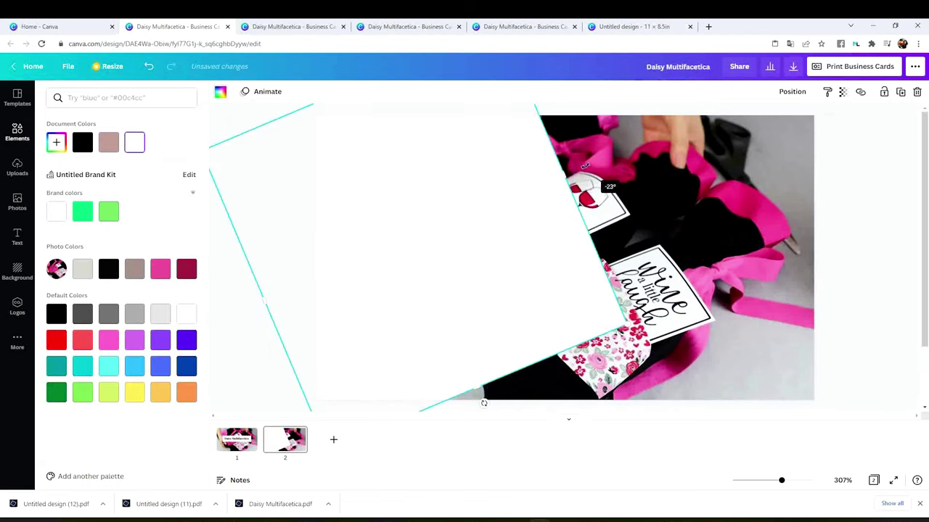
pyautogui.moveTo(525, 247); pyautogui.dragTo(501, 319)
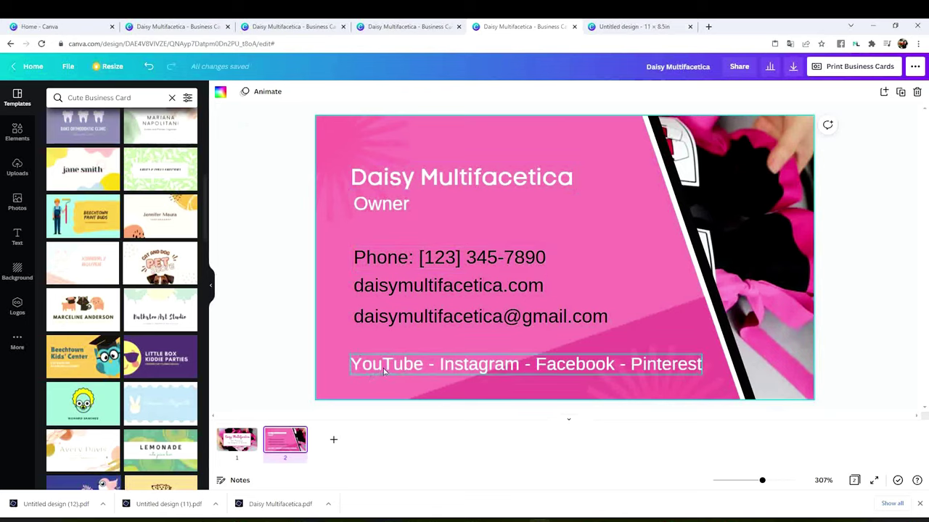
# Back on page 1, keep the business card print order double-sided on premium paper.
pyautogui.press('pageup')
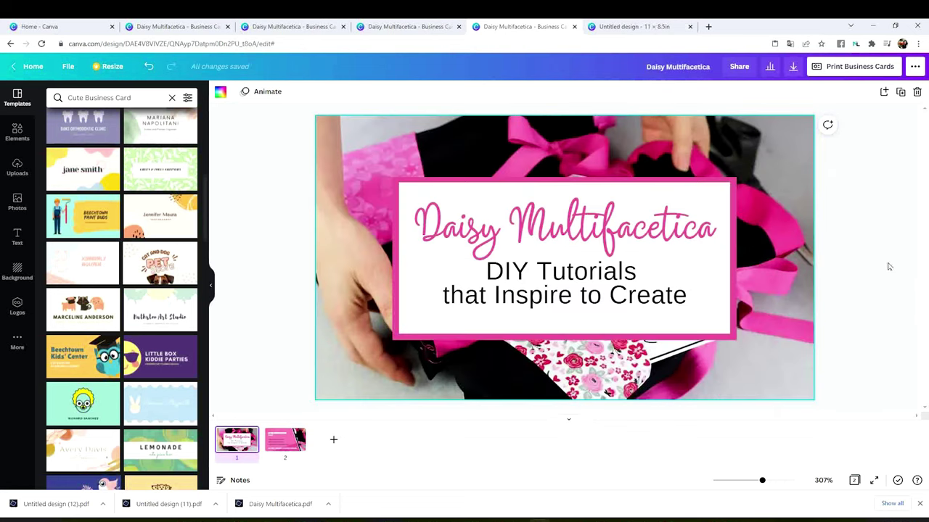
pyautogui.click(840, 69)
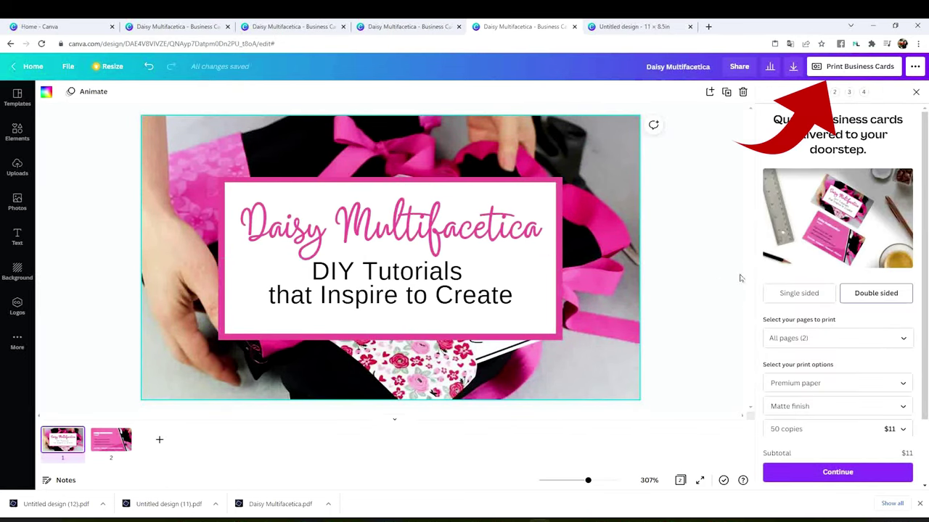
pyautogui.click(797, 297)
pyautogui.click(876, 297)
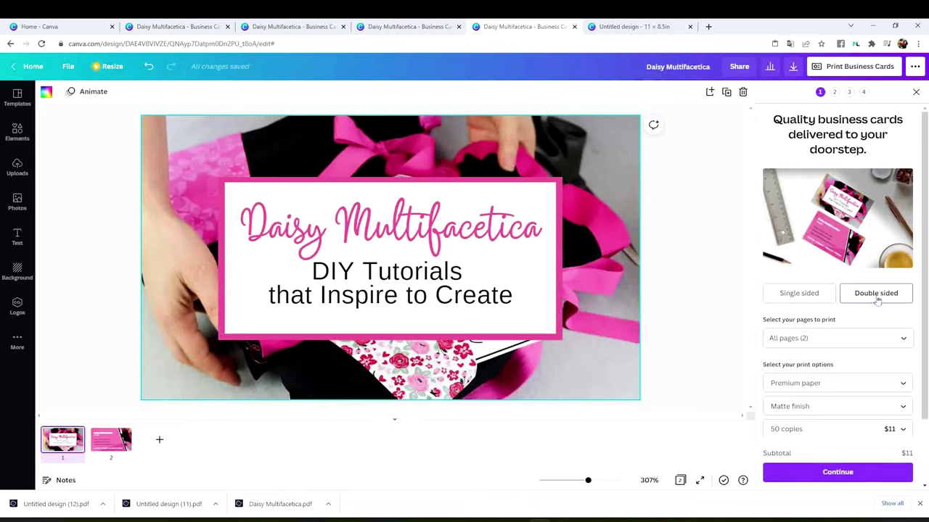
pyautogui.scroll(-1, 890, 341)
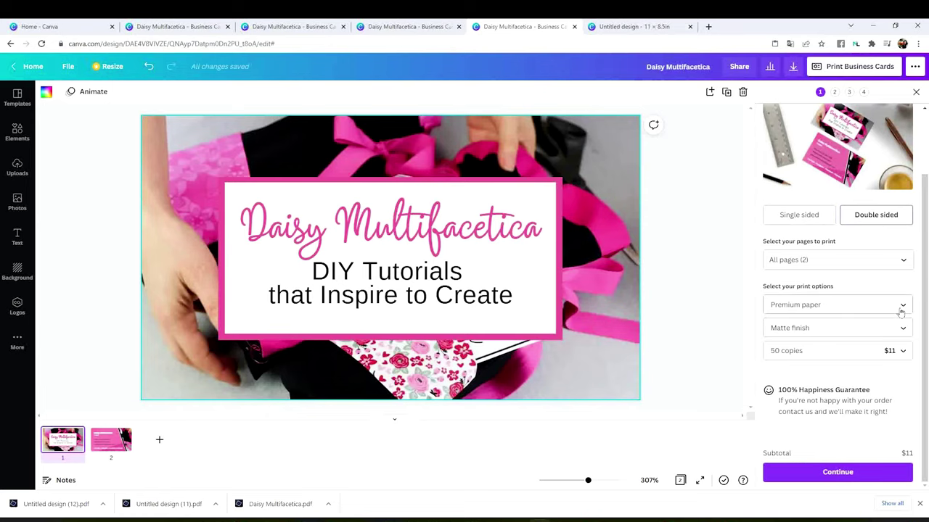
pyautogui.click(901, 311)
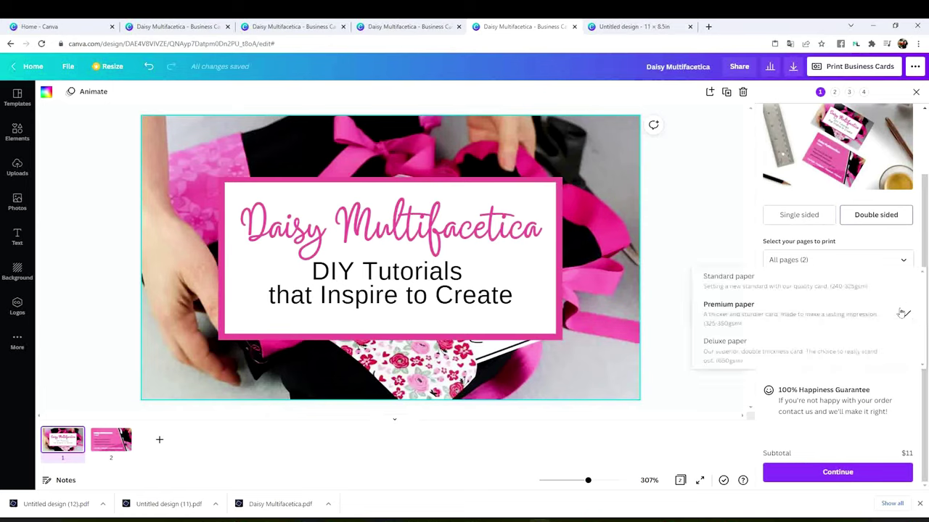
pyautogui.click(900, 316)
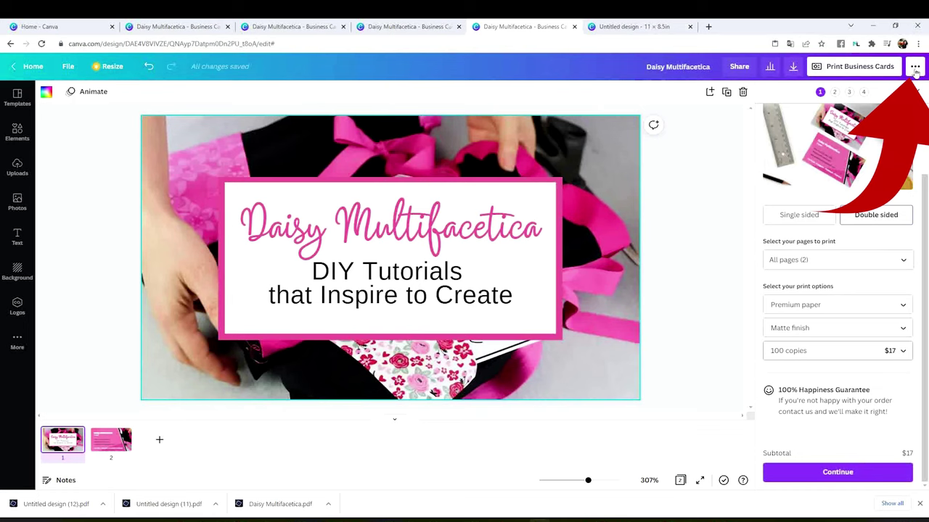
# Download the two-page card design as PNG files instead of PDF Print.
pyautogui.click(915, 67)
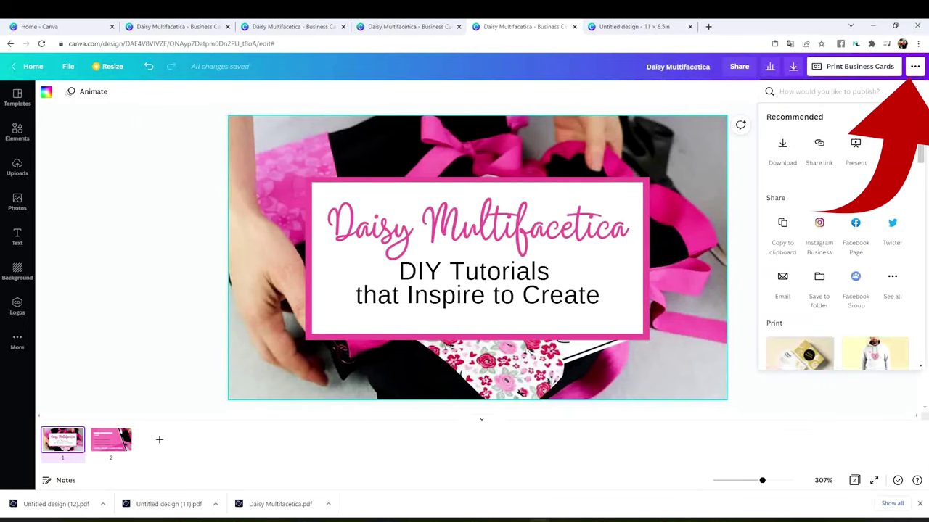
pyautogui.click(783, 145)
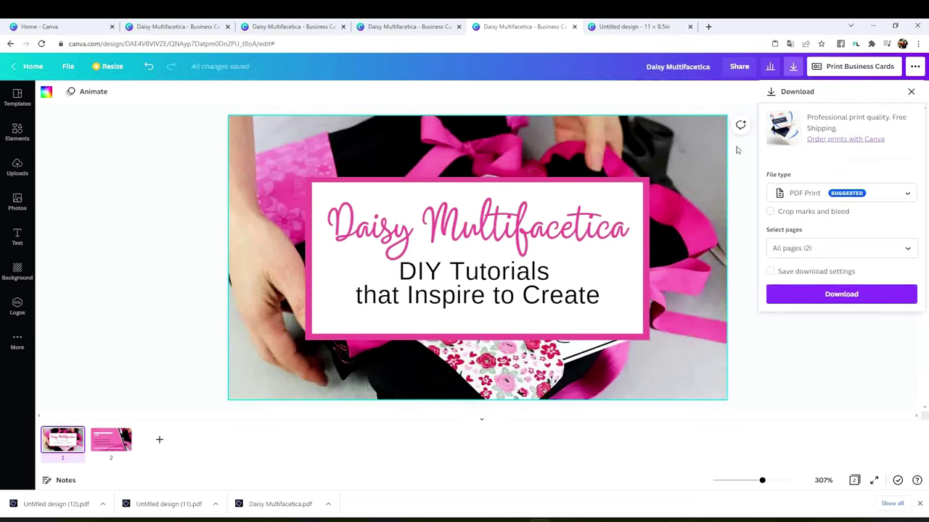
pyautogui.click(897, 199)
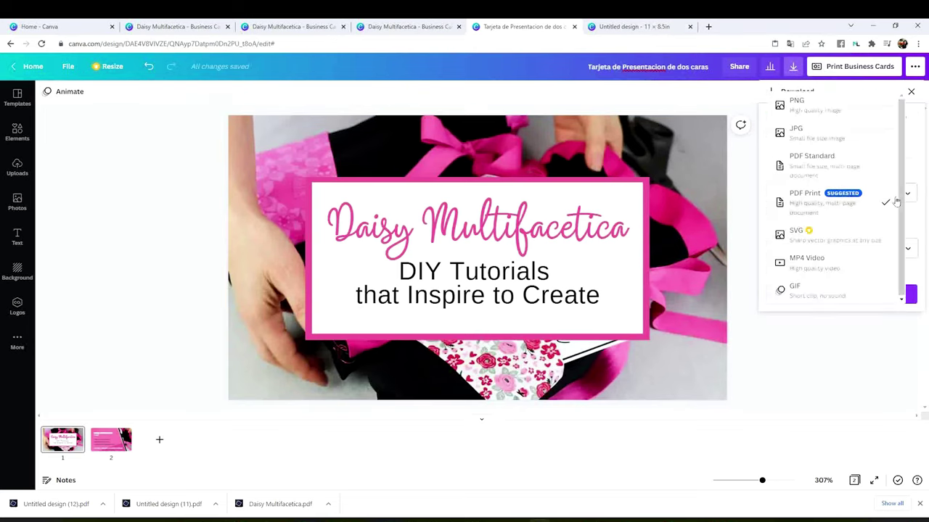
pyautogui.click(847, 114)
pyautogui.click(855, 349)
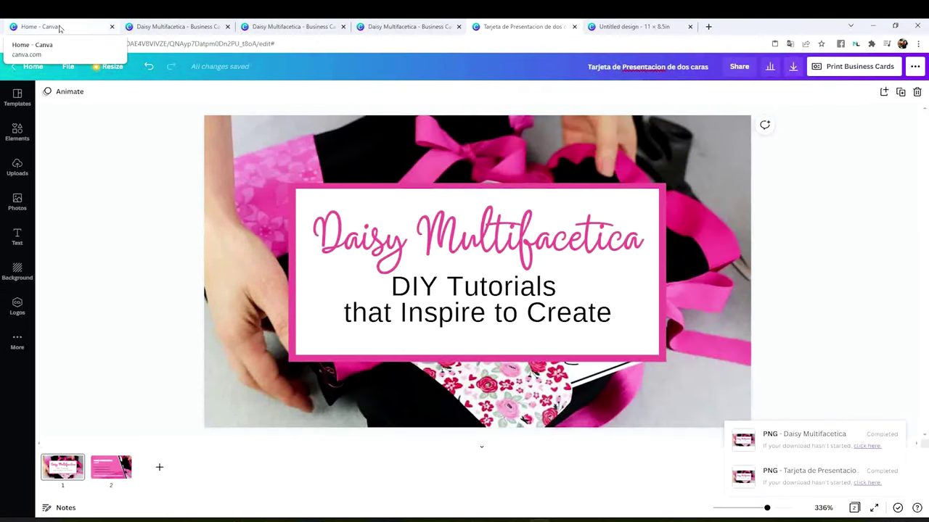
# From the Home page, create a custom-size design 11 in wide by 8.5 in high.
pyautogui.click(58, 27)
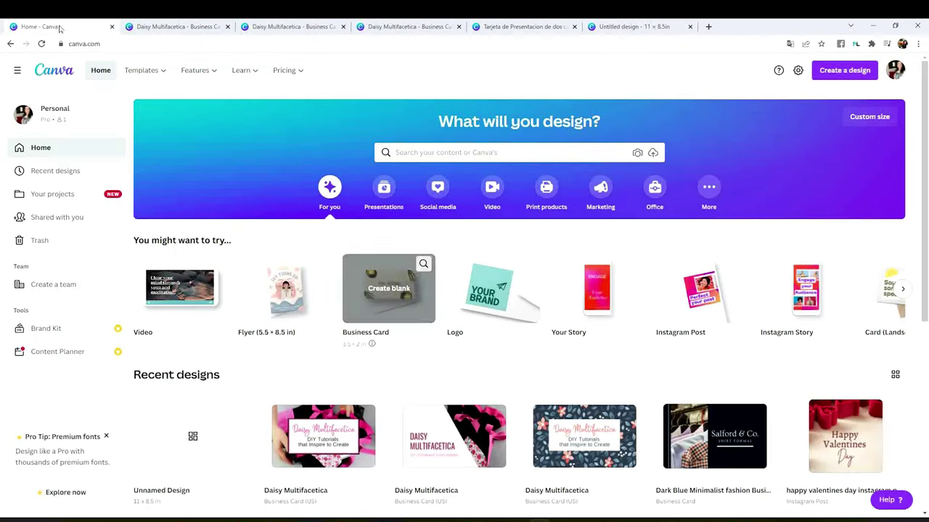
pyautogui.click(867, 122)
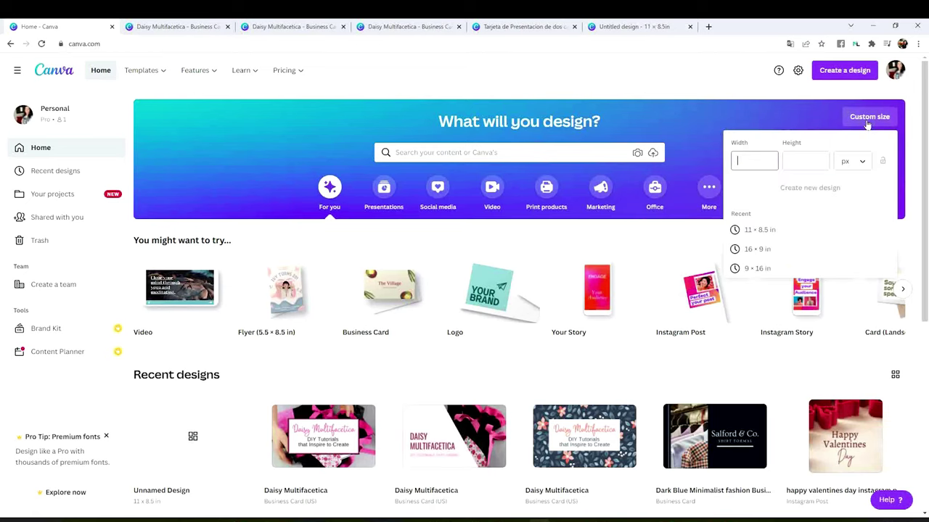
pyautogui.click(862, 164)
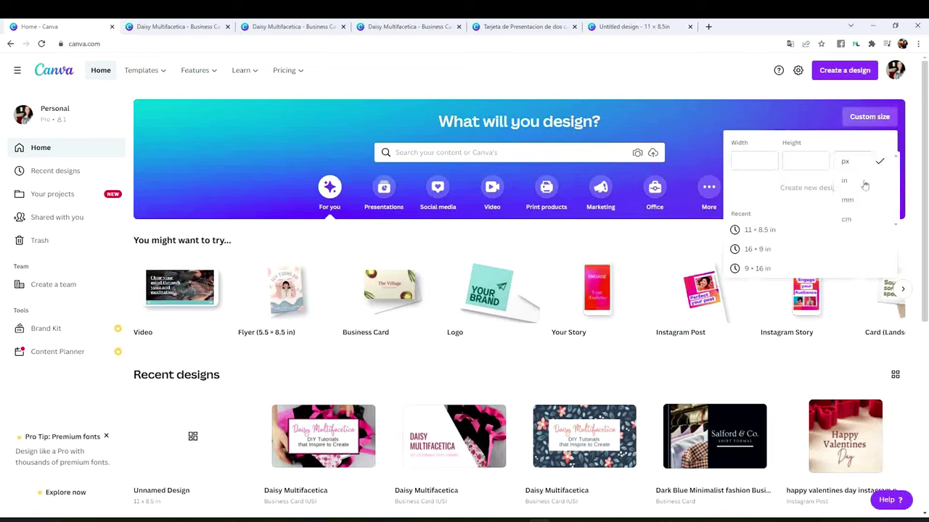
pyautogui.click(845, 181)
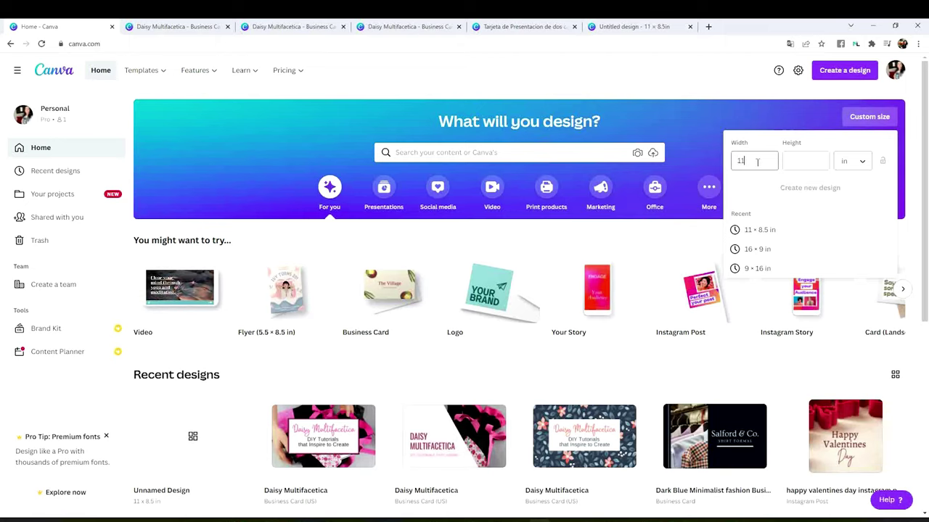
pyautogui.click(802, 161)
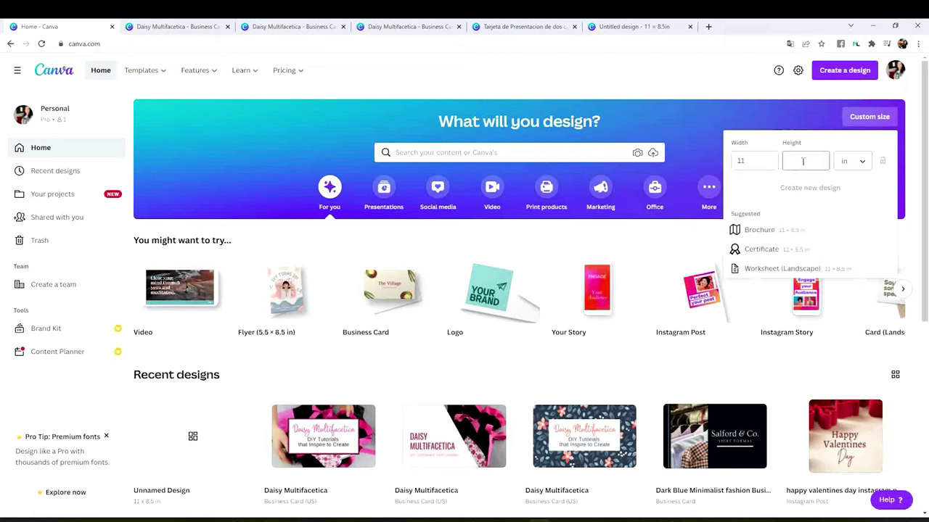
pyautogui.write('8.5')
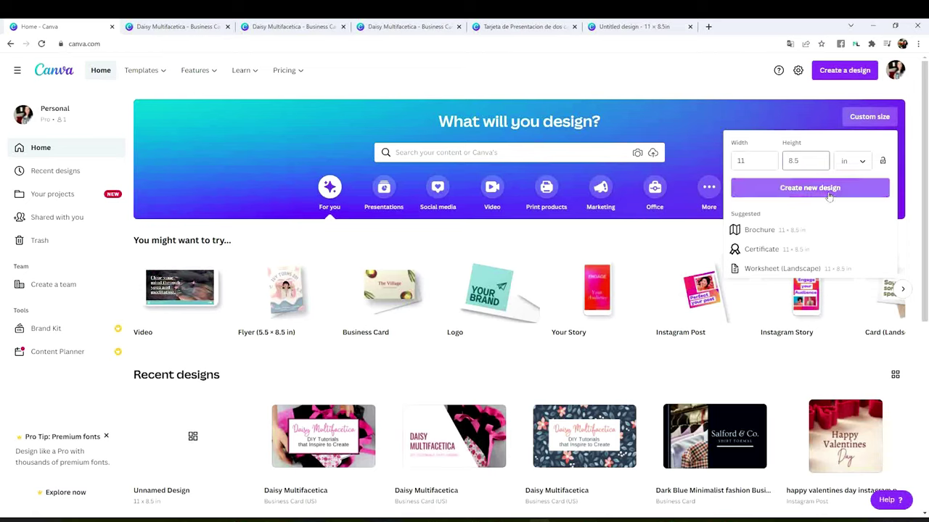
pyautogui.click(829, 191)
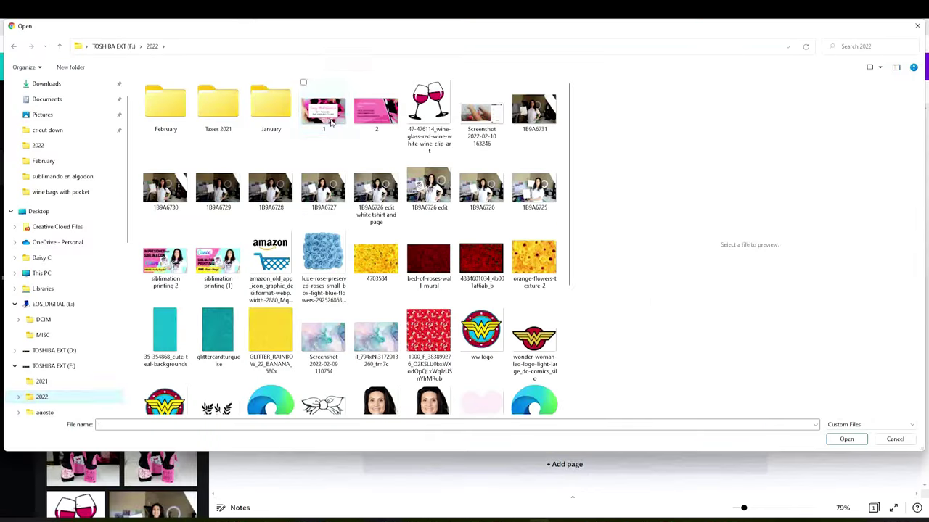
# Upload image file 1, the card front, to Canva.
pyautogui.click(324, 110)
pyautogui.click(361, 116)
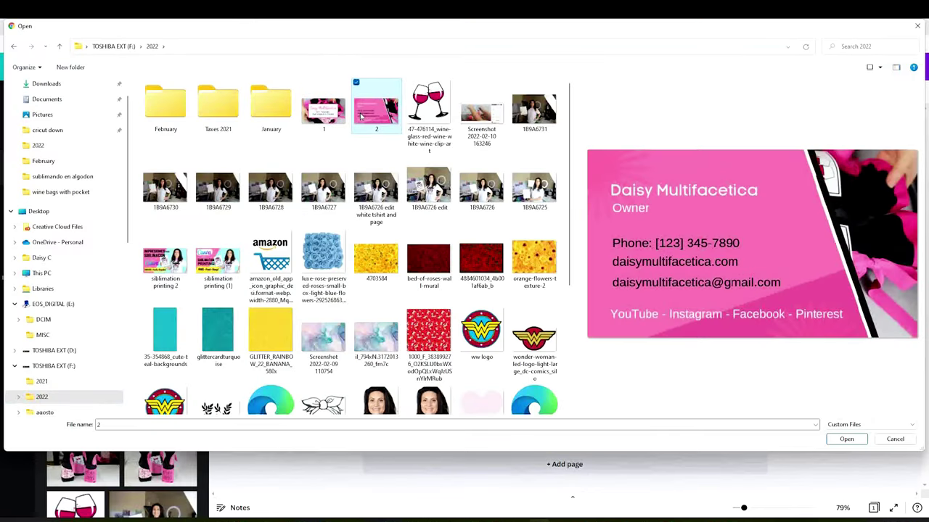
pyautogui.click(310, 90)
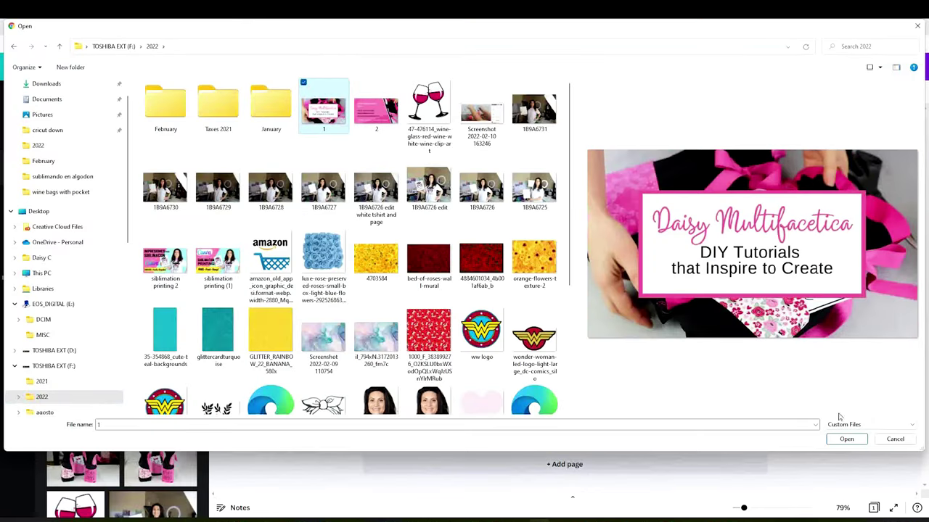
pyautogui.click(846, 439)
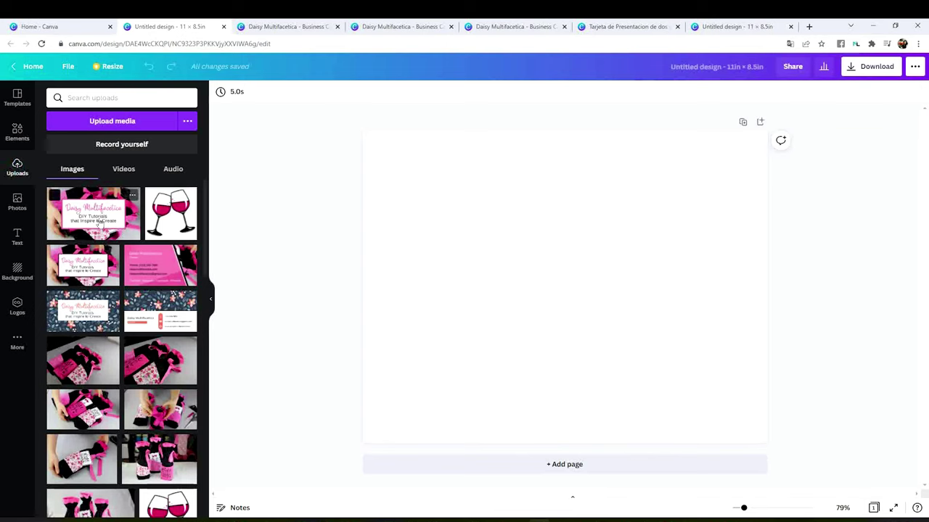
# Add the card front to the page at top-left and shrink it to 3.5 × 2 in.
pyautogui.click(99, 223)
pyautogui.moveTo(636, 342); pyautogui.dragTo(577, 278)
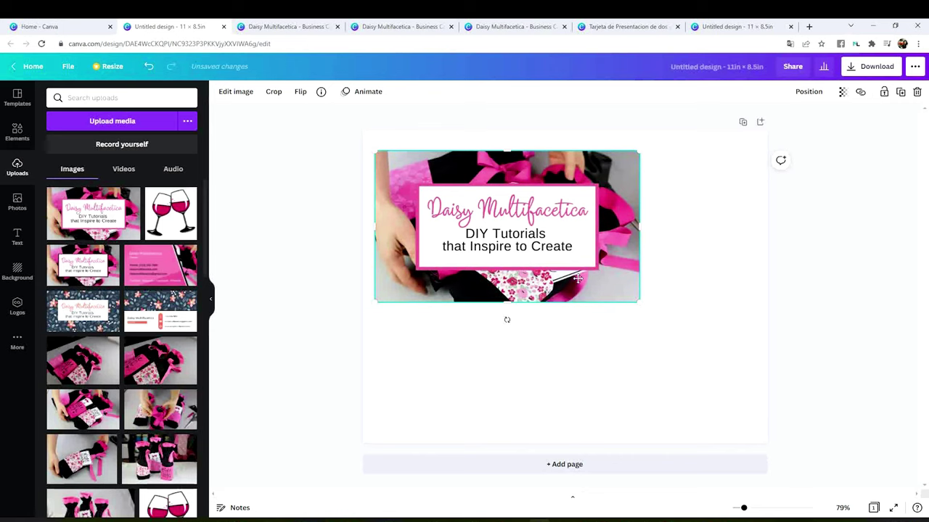
pyautogui.moveTo(639, 302); pyautogui.dragTo(457, 193)
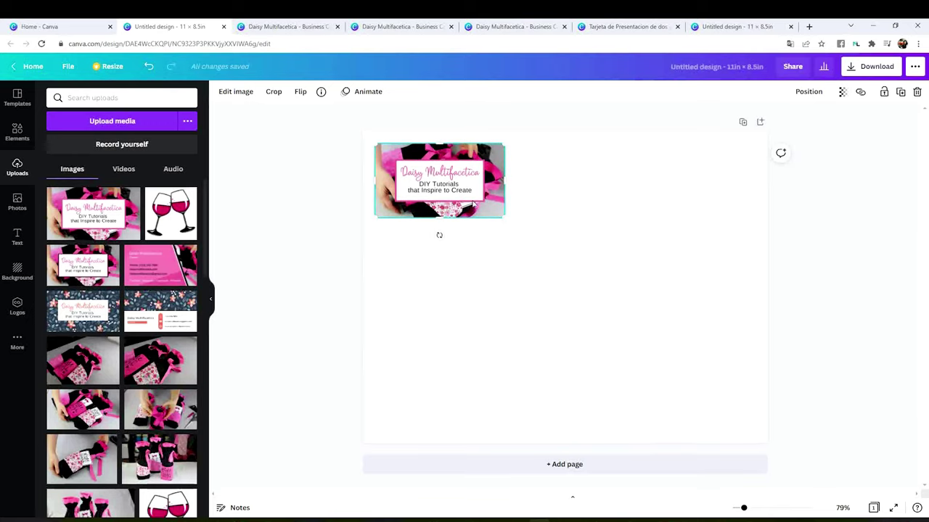
# Paste three copies of the card front, lining the first beneath the original.
pyautogui.rightClick(473, 203)
pyautogui.click(476, 288)
pyautogui.rightClick(478, 291)
pyautogui.click(505, 322)
pyautogui.moveTo(458, 197); pyautogui.dragTo(457, 273)
pyautogui.rightClick(476, 328)
pyautogui.rightClick(555, 338)
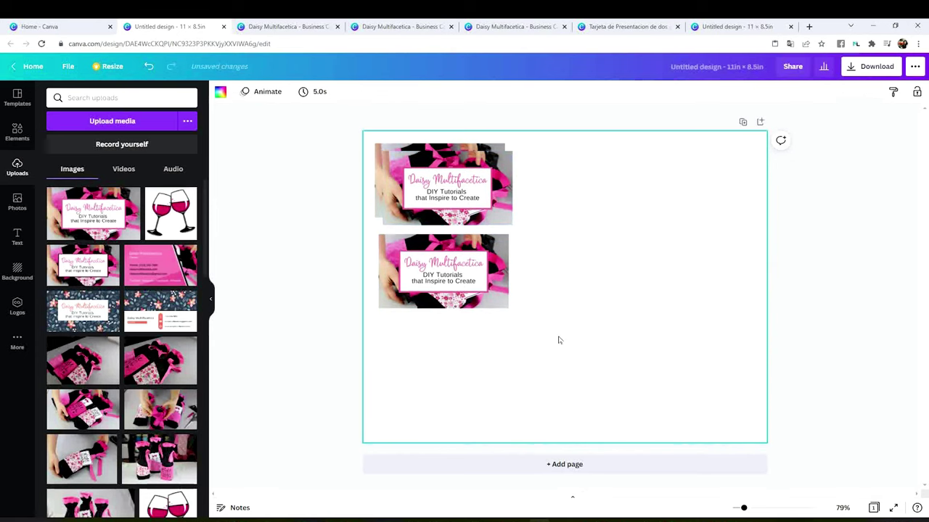
pyautogui.click(595, 372)
pyautogui.moveTo(449, 188); pyautogui.dragTo(564, 378)
pyautogui.hotkey('ctrl', 'v')
pyautogui.moveTo(478, 296); pyautogui.dragTo(472, 280)
# Stack the remaining copies into a four-card column down the left side.
pyautogui.click(581, 224)
pyautogui.moveTo(676, 289); pyautogui.dragTo(491, 323)
pyautogui.click(573, 326)
pyautogui.moveTo(581, 377); pyautogui.dragTo(460, 409)
pyautogui.click(533, 323)
# Copy the four-card column and paste two more columns beside it, making three across.
pyautogui.moveTo(354, 128); pyautogui.dragTo(541, 450)
pyautogui.rightClick(435, 288)
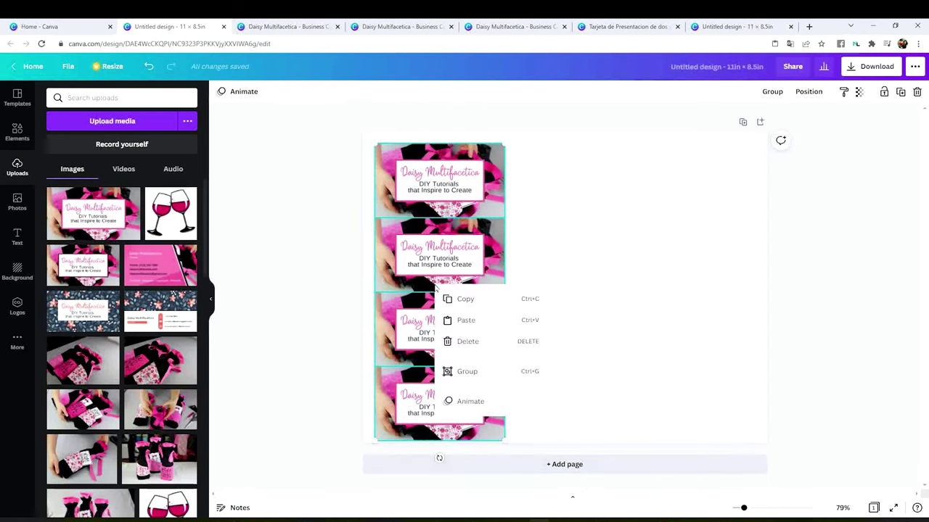
pyautogui.click(459, 301)
pyautogui.click(573, 281)
pyautogui.rightClick(576, 281)
pyautogui.click(620, 317)
pyautogui.moveTo(468, 295); pyautogui.dragTo(595, 295)
pyautogui.rightClick(680, 272)
pyautogui.click(703, 304)
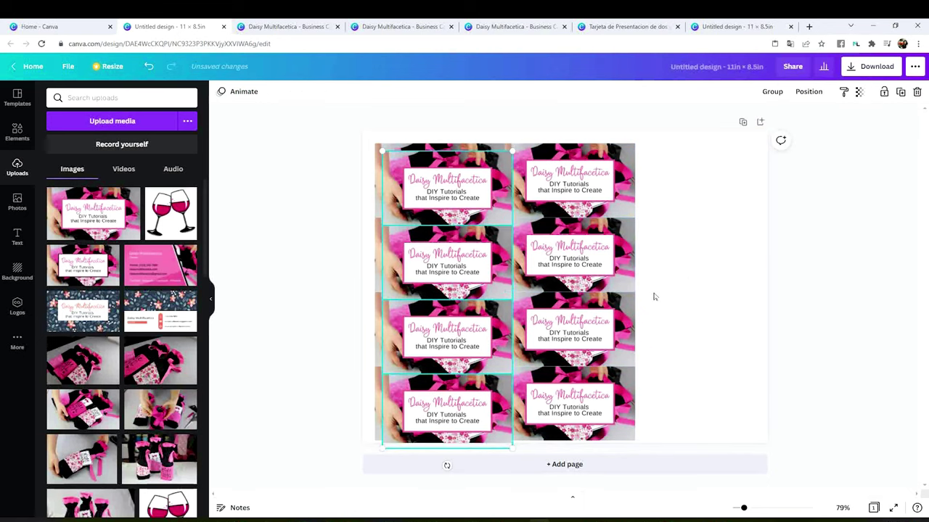
pyautogui.moveTo(487, 293); pyautogui.dragTo(737, 281)
# Select all twelve card fronts, group them and centre the grid on the page.
pyautogui.click(835, 289)
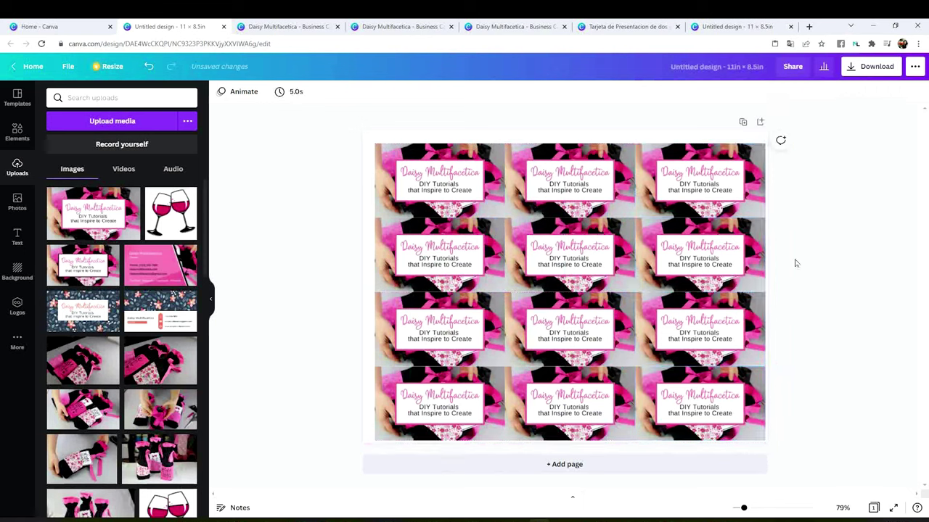
pyautogui.moveTo(342, 129); pyautogui.dragTo(789, 451)
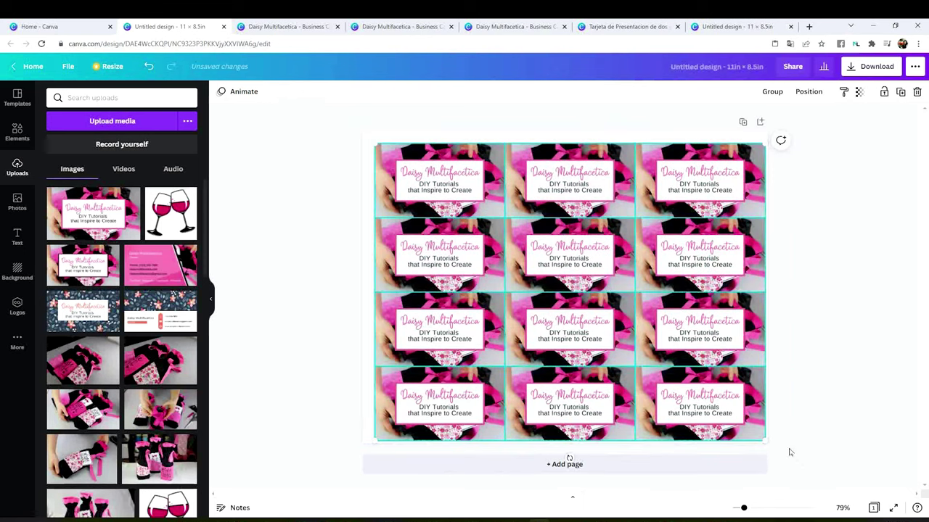
pyautogui.rightClick(652, 370)
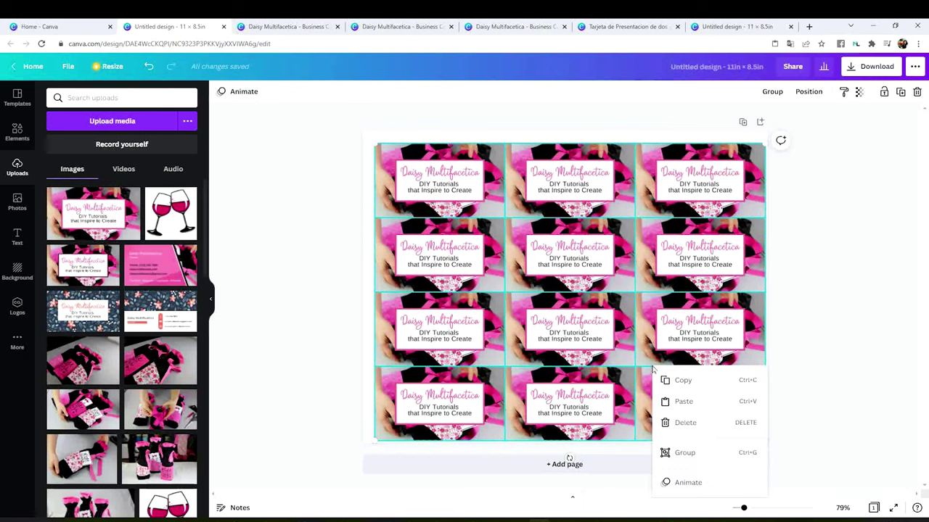
pyautogui.click(698, 453)
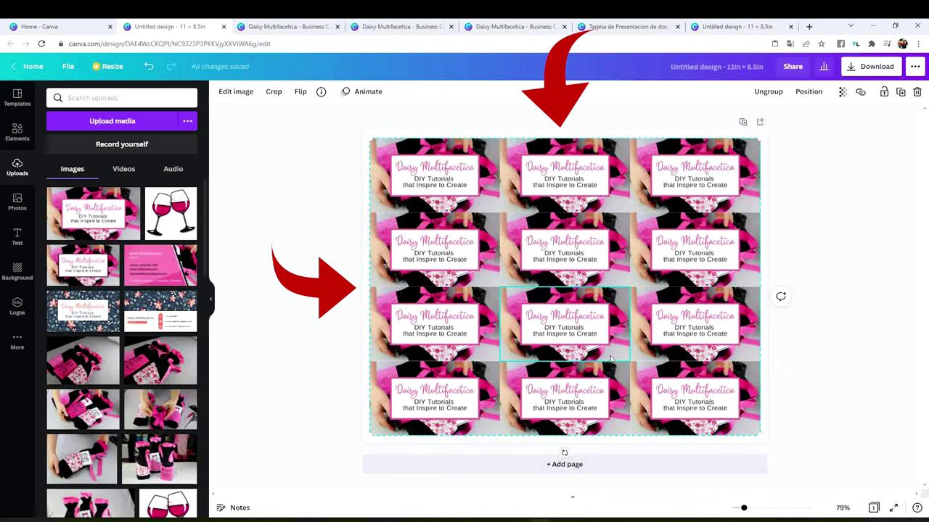
pyautogui.moveTo(588, 325); pyautogui.dragTo(590, 320)
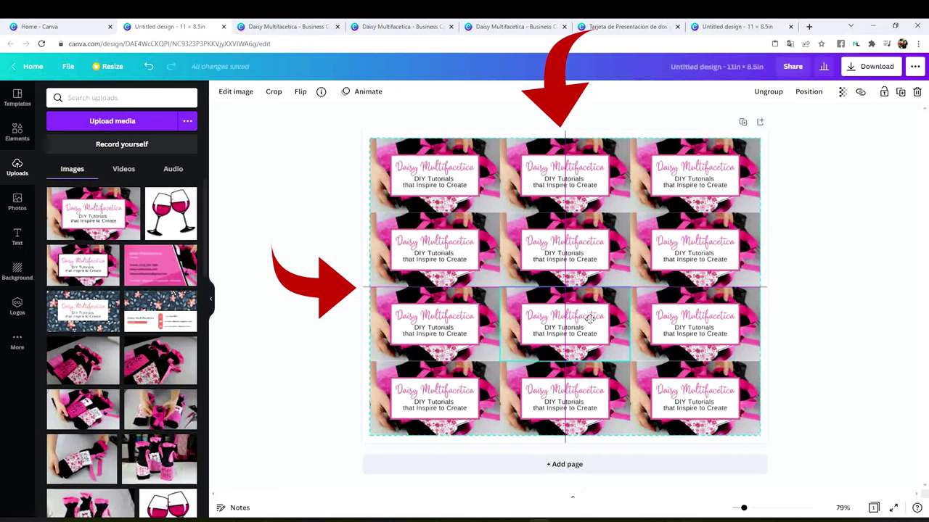
# Add a second page, place the pink card back on it and resize it to 4.5 × 2.5.
pyautogui.click(779, 297)
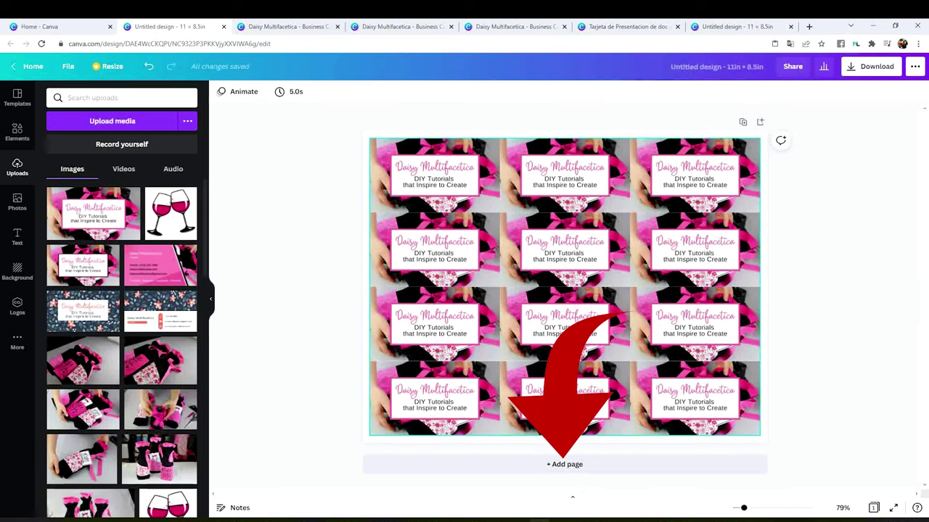
pyautogui.click(568, 468)
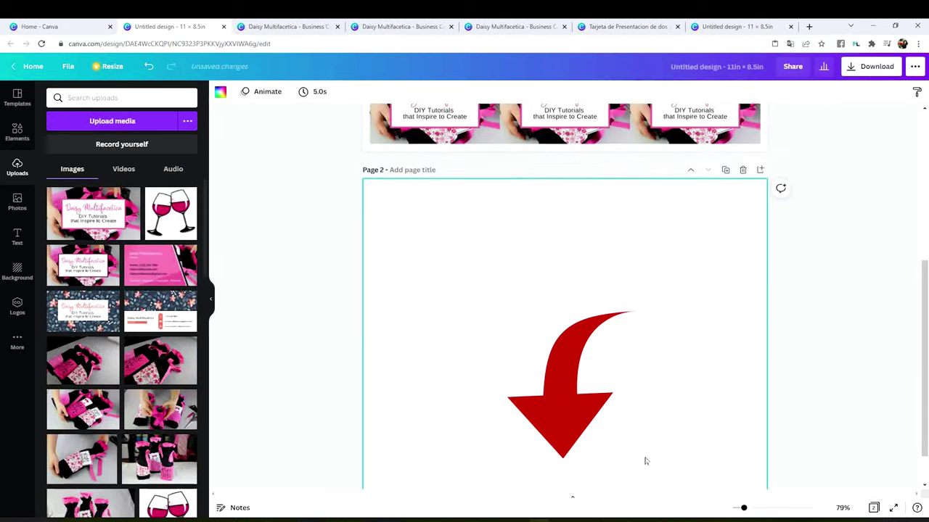
pyautogui.click(152, 267)
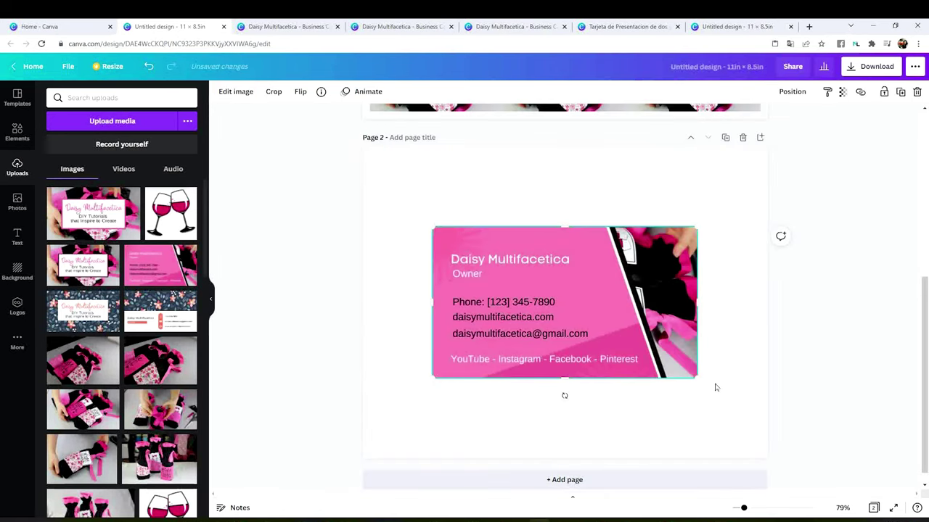
pyautogui.moveTo(696, 376); pyautogui.dragTo(456, 205)
# Copy and paste the card back into a column of four.
pyautogui.rightClick(456, 205)
pyautogui.click(488, 248)
pyautogui.rightClick(496, 287)
pyautogui.click(526, 317)
pyautogui.hotkey('ctrl', 'v')
pyautogui.hotkey('ctrl', 'v')
pyautogui.moveTo(450, 218); pyautogui.dragTo(433, 249)
pyautogui.moveTo(435, 331); pyautogui.dragTo(427, 339)
pyautogui.moveTo(435, 406); pyautogui.dragTo(438, 409)
pyautogui.press('Escape')
# Duplicate the column twice to form three columns of card backs.
pyautogui.hotkey('ctrl', 'a')
pyautogui.hotkey('ctrl', 'd')
pyautogui.moveTo(441, 288); pyautogui.dragTo(562, 283)
pyautogui.rightClick(601, 317)
pyautogui.click(602, 317)
pyautogui.moveTo(603, 317); pyautogui.dragTo(678, 299)
# Group all 12 card backs and centre the grid on page 2.
pyautogui.moveTo(341, 144); pyautogui.dragTo(747, 449)
pyautogui.rightClick(597, 340)
pyautogui.click(634, 433)
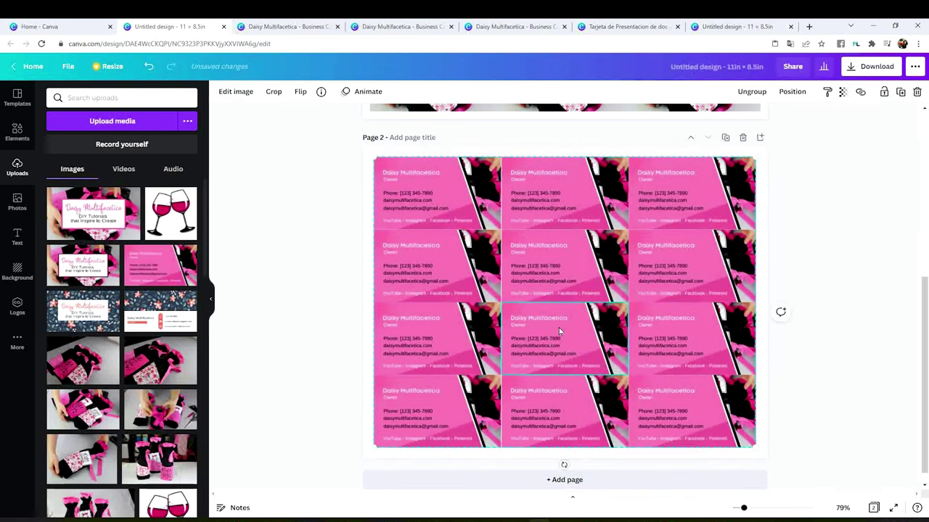
pyautogui.moveTo(702, 428)
pyautogui.mouseDown()
pyautogui.moveTo(715, 427)
pyautogui.moveTo(704, 424)
pyautogui.mouseUp()
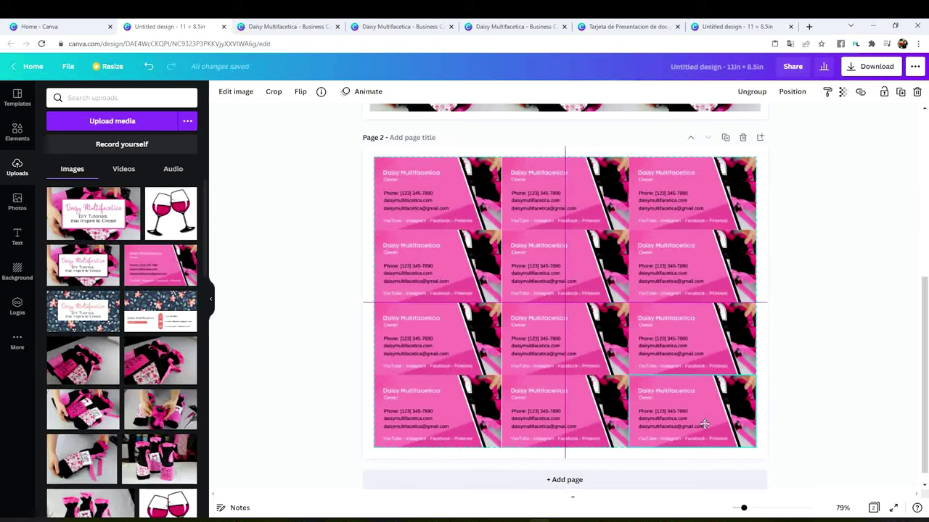
pyautogui.click(796, 388)
# Download both pages as a PDF Print file and open Untitled design (13).pdf in Chrome.
pyautogui.scroll(5, 796, 389)
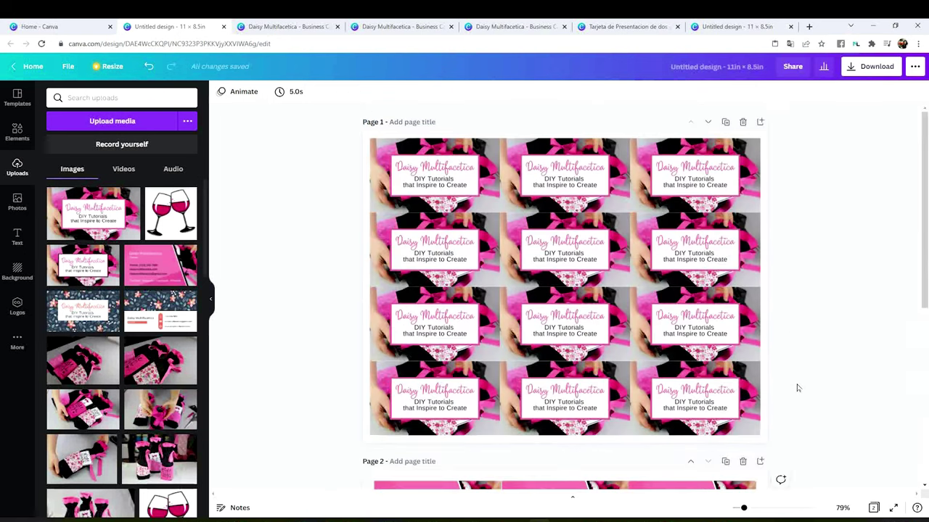
pyautogui.scroll(-3, 796, 388)
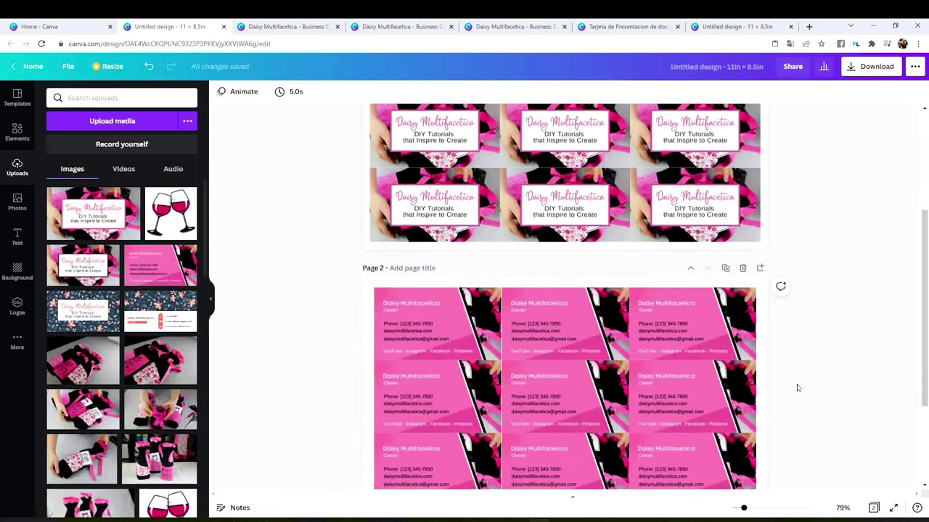
pyautogui.scroll(-2, 797, 389)
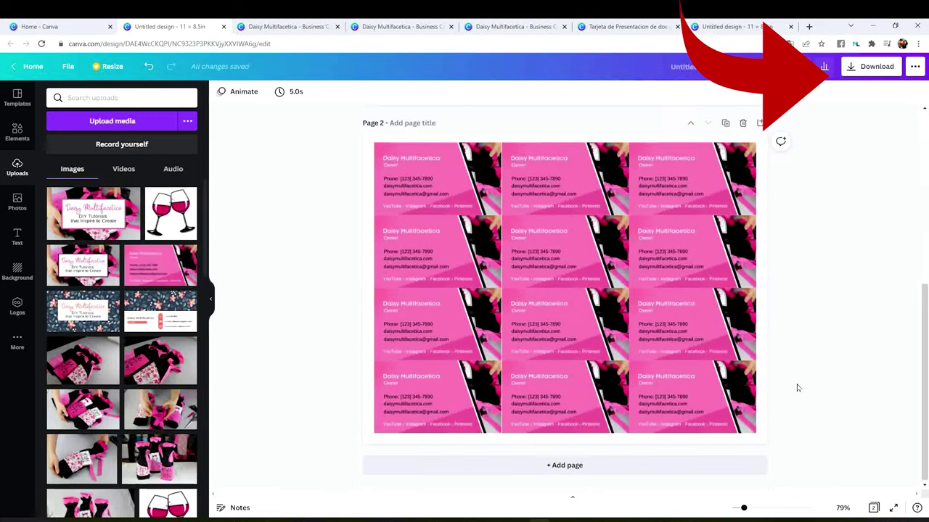
pyautogui.click(873, 77)
pyautogui.click(835, 134)
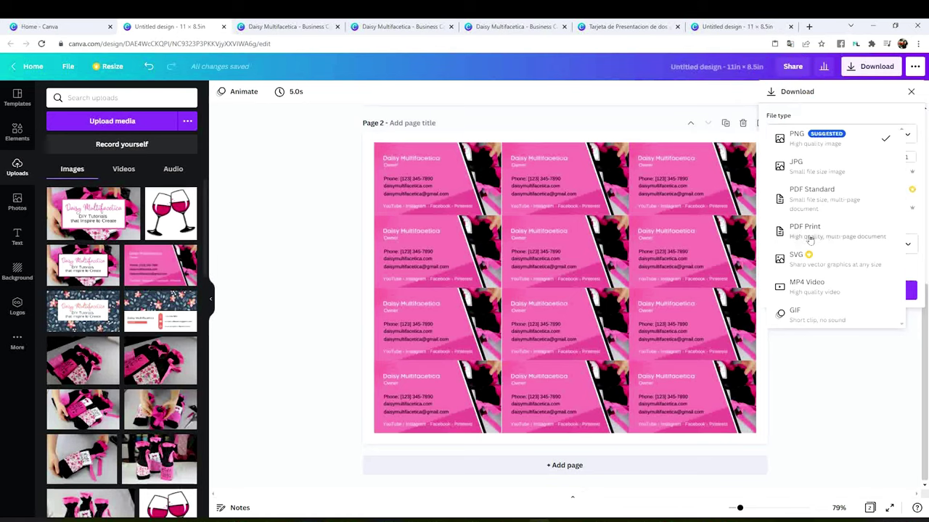
pyautogui.click(810, 240)
pyautogui.click(842, 240)
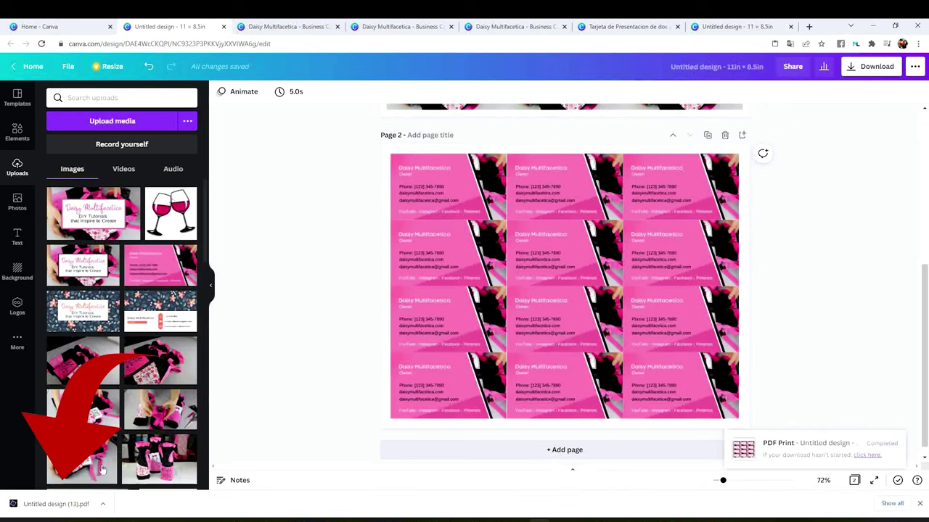
pyautogui.click(73, 512)
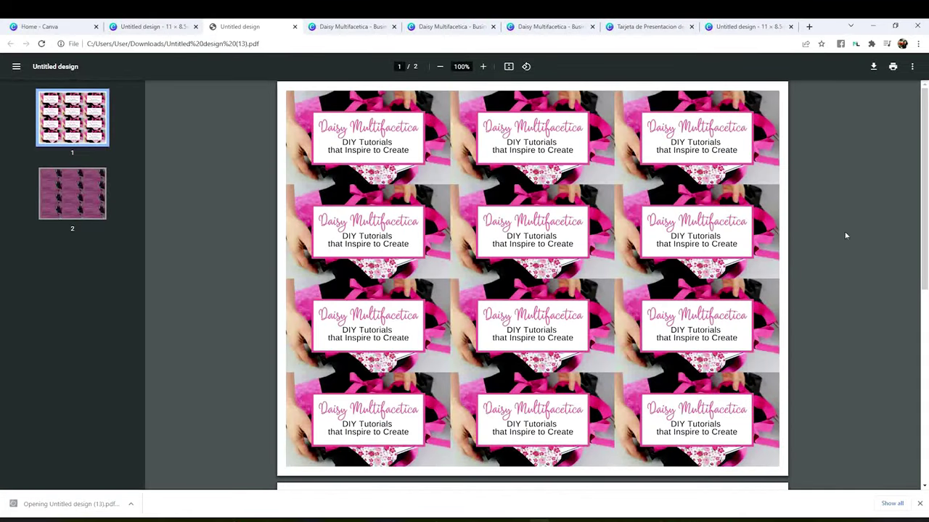
# Start printing the card PDF and switch to the Windows system print dialog.
pyautogui.click(893, 68)
pyautogui.scroll(-3, 361, 311)
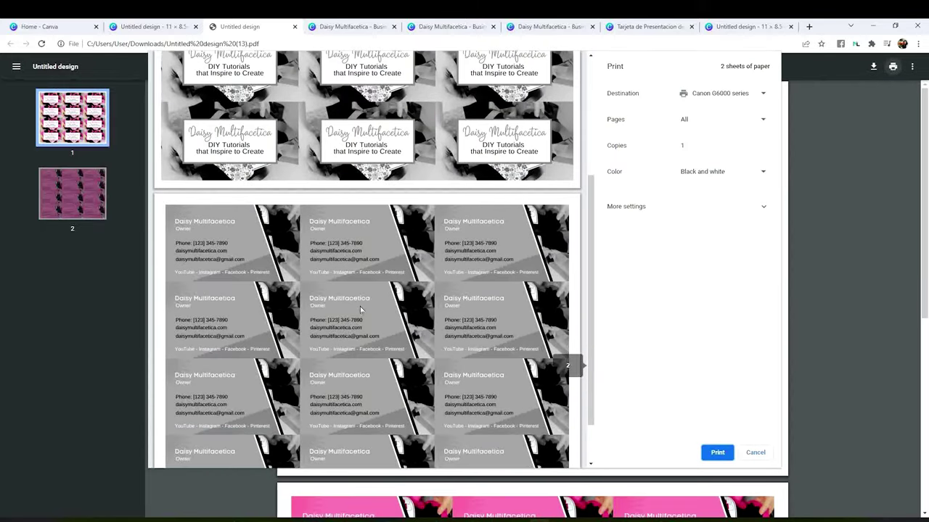
pyautogui.scroll(3, 360, 309)
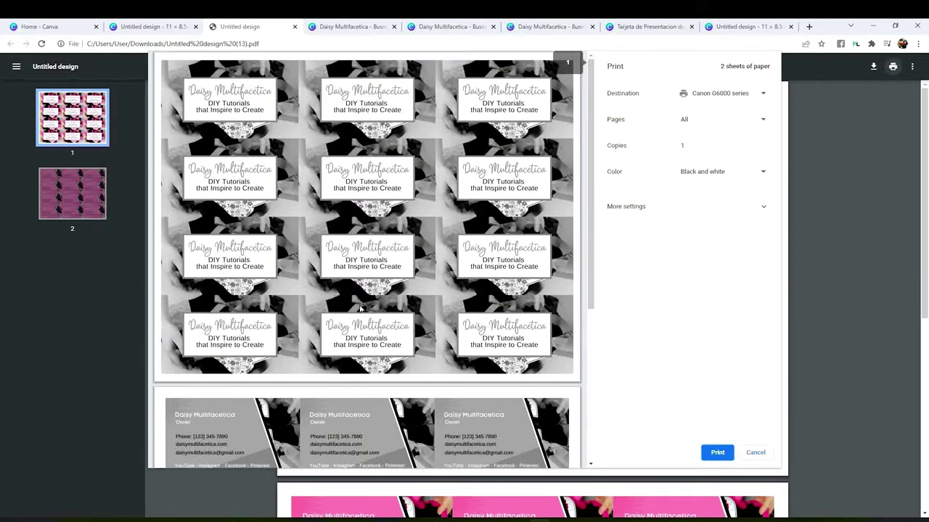
pyautogui.click(763, 208)
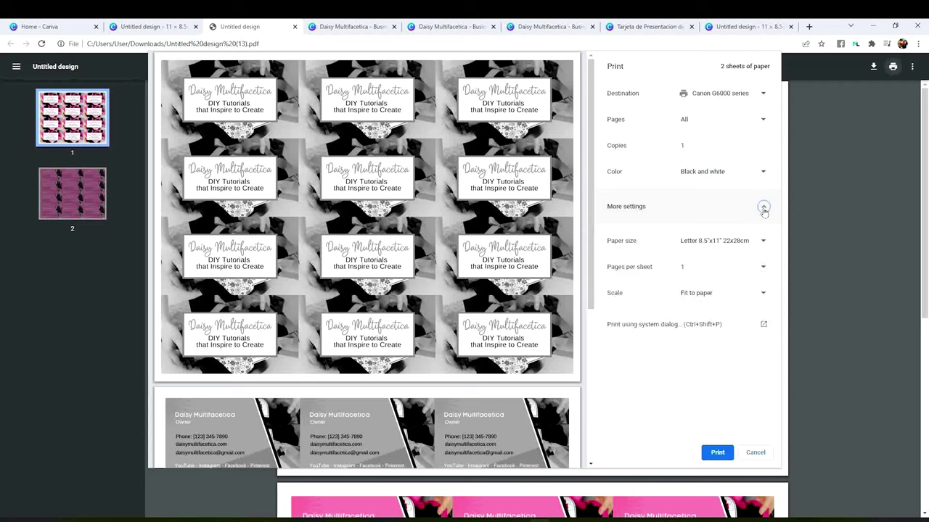
pyautogui.click(699, 330)
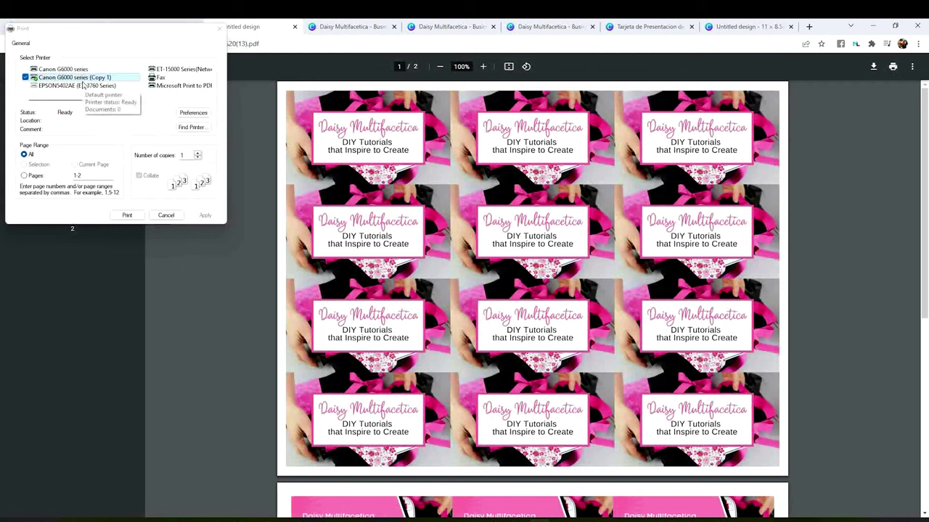
# In the Canon preferences, apply Photo Printing with Matte Photo Paper at High quality.
pyautogui.click(195, 113)
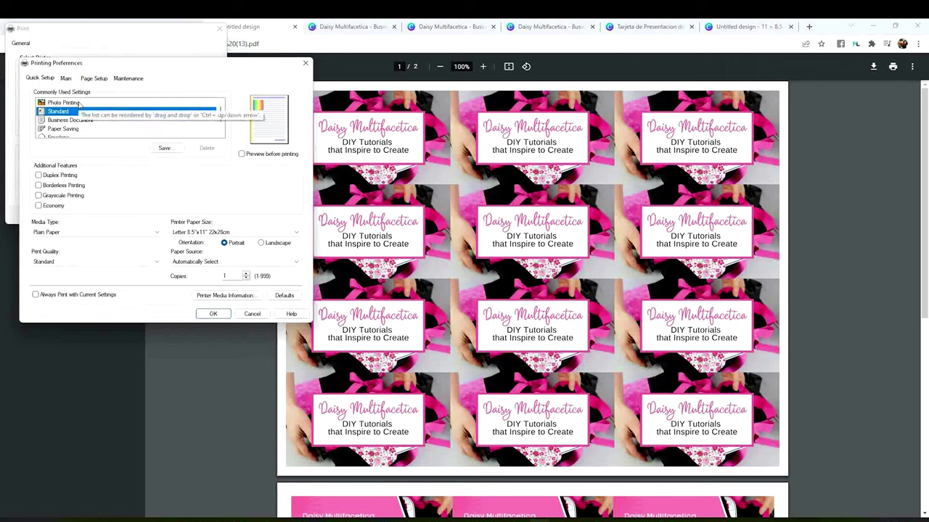
pyautogui.click(80, 103)
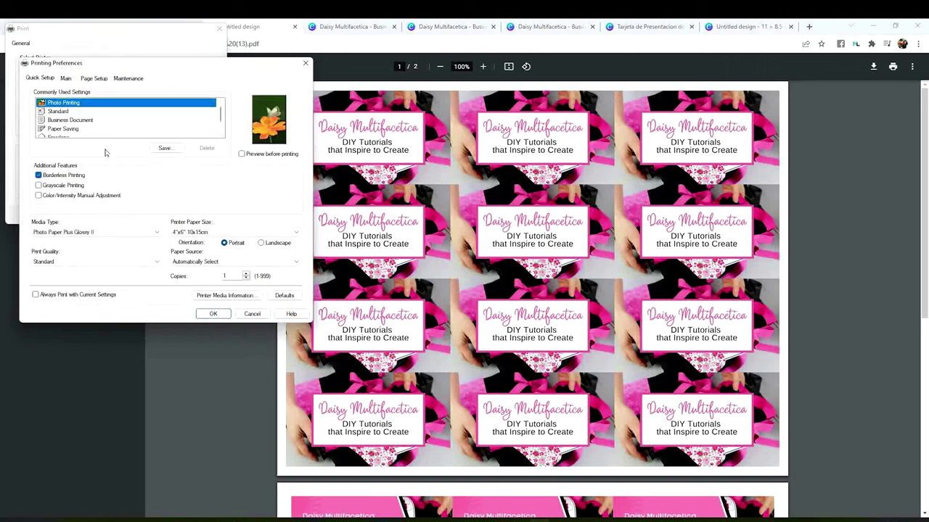
pyautogui.click(100, 232)
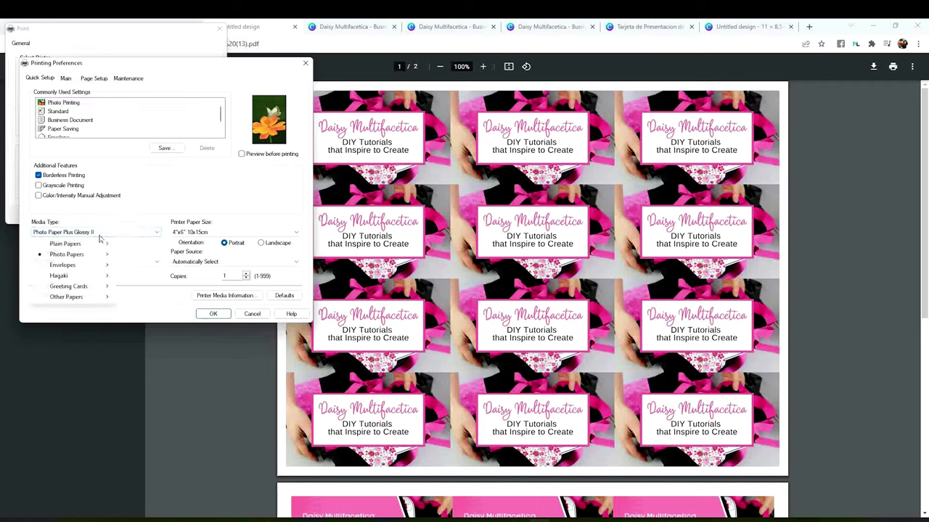
pyautogui.moveTo(100, 258)
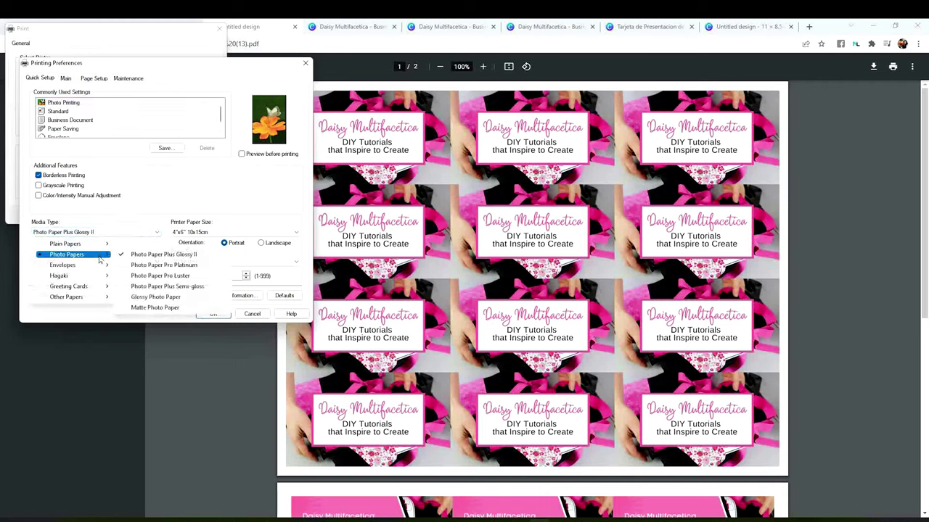
pyautogui.click(172, 310)
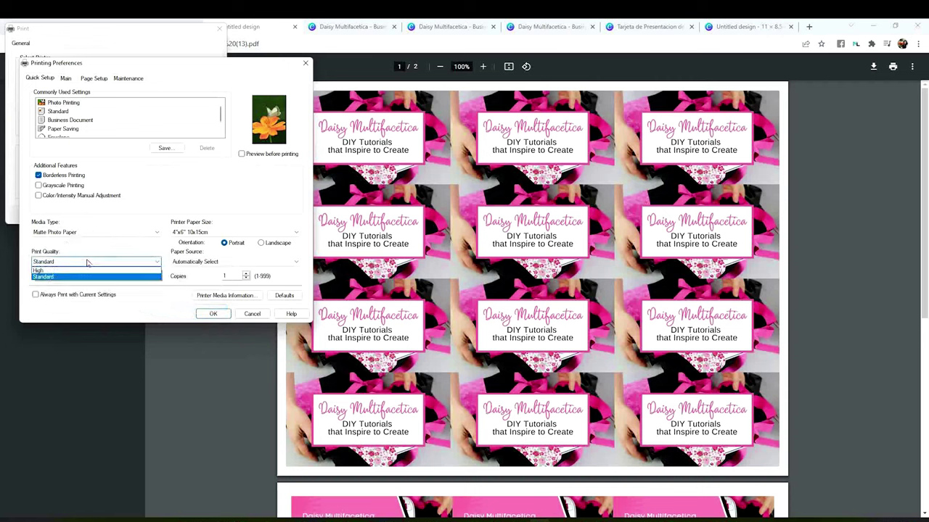
pyautogui.click(77, 270)
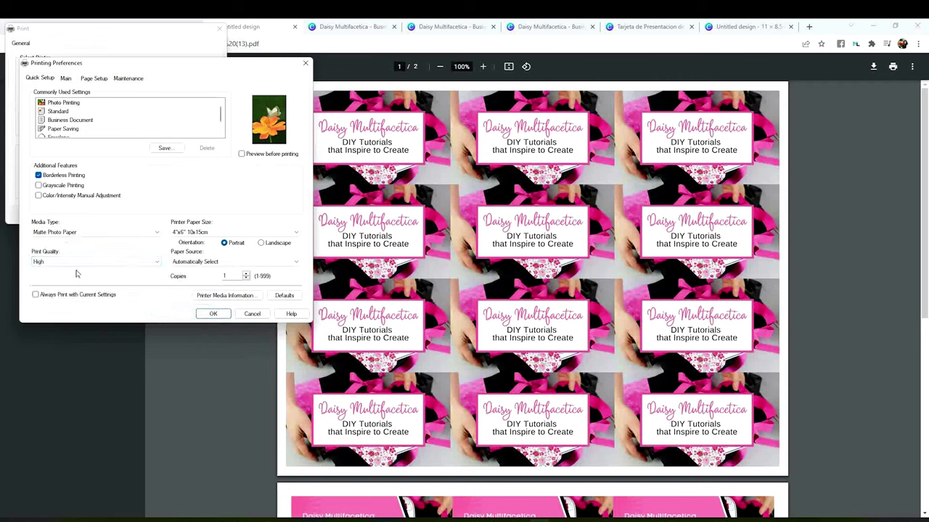
# Set Letter 8.5"x11" paper fed from the Rear Tray and confirm the preferences.
pyautogui.click(214, 232)
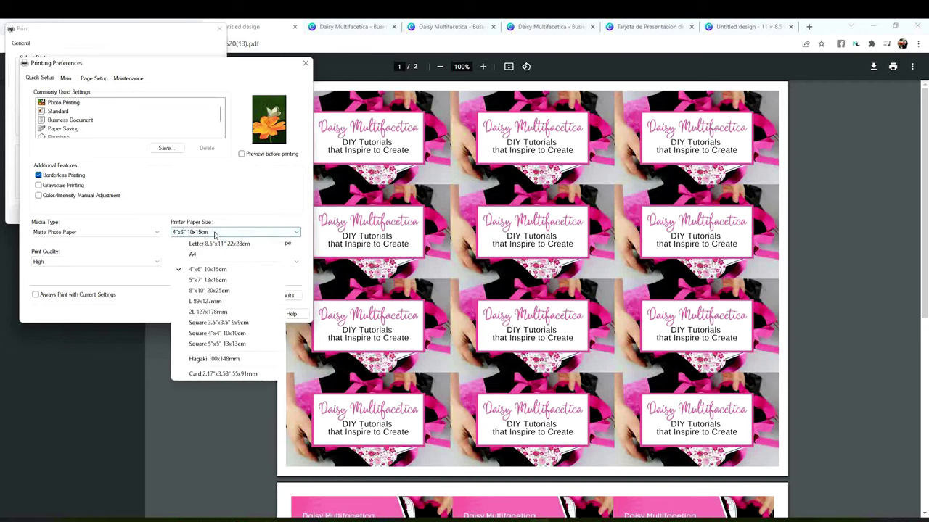
pyautogui.click(223, 245)
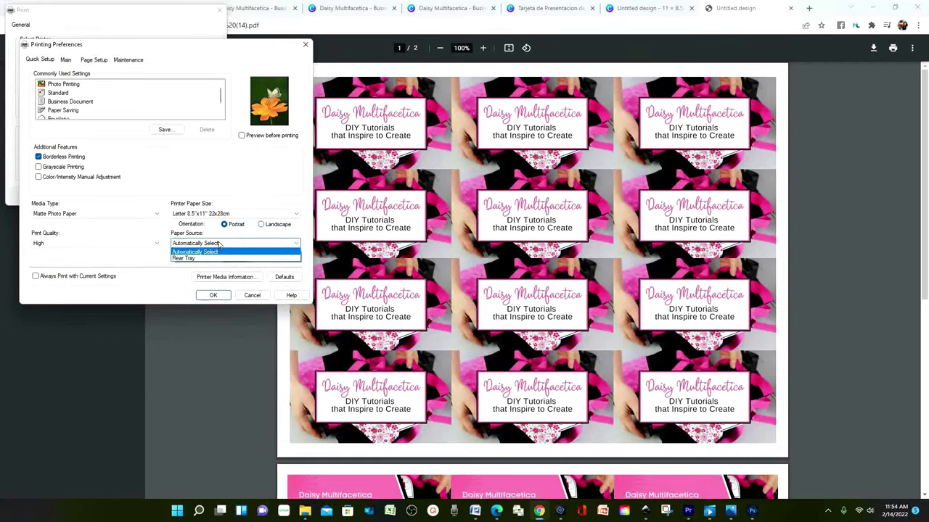
pyautogui.click(211, 260)
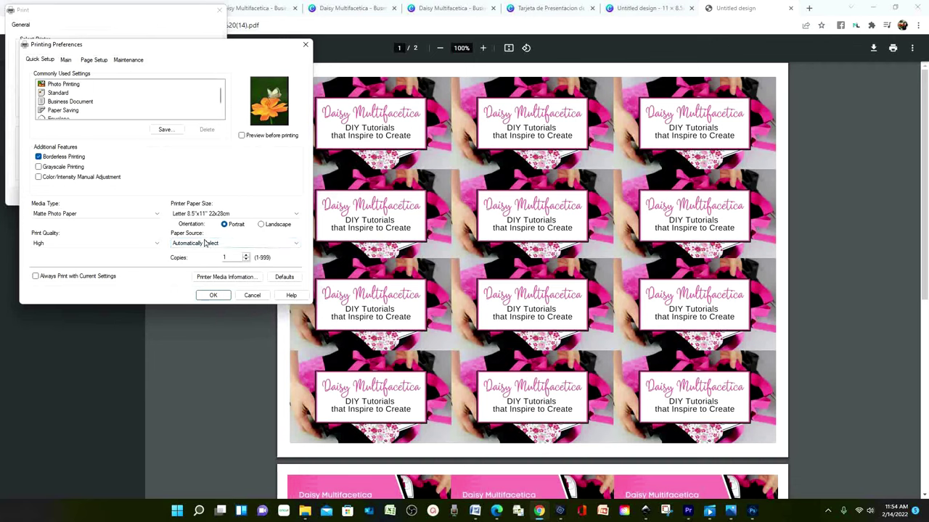
pyautogui.click(206, 244)
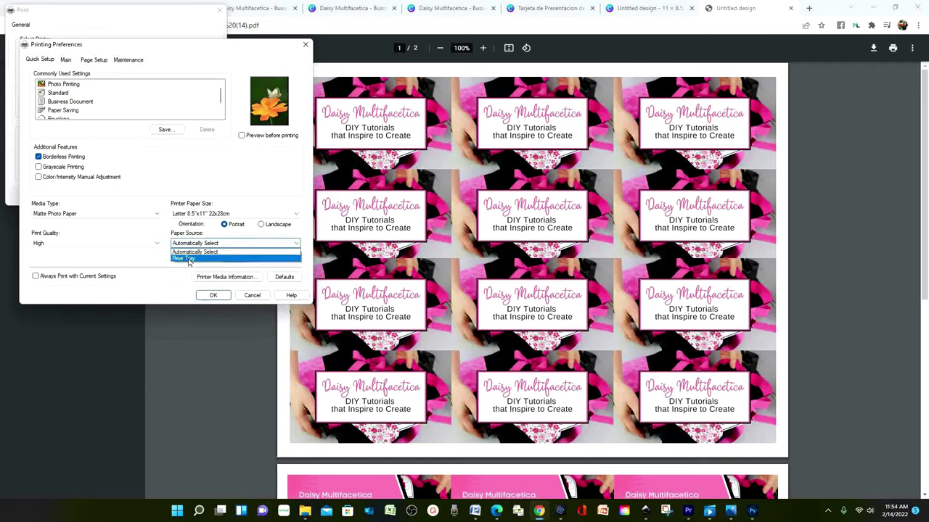
pyautogui.click(188, 259)
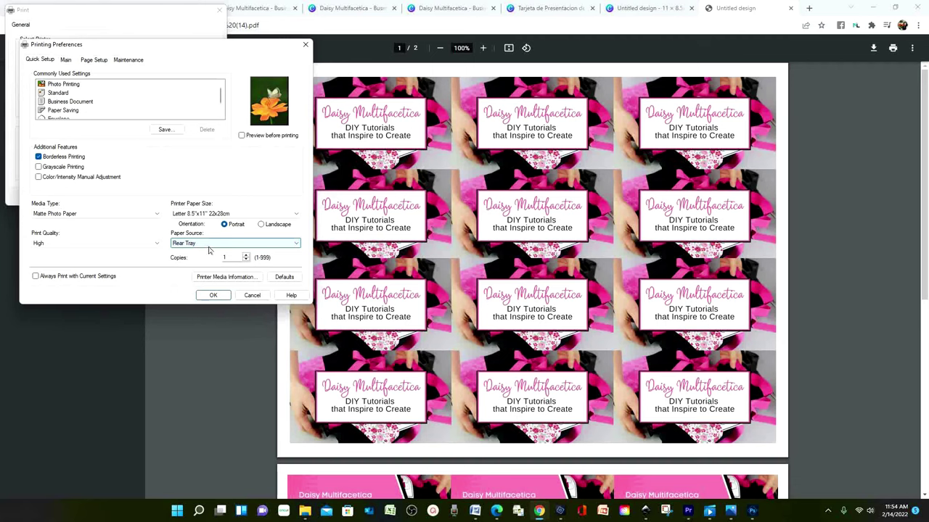
pyautogui.click(213, 295)
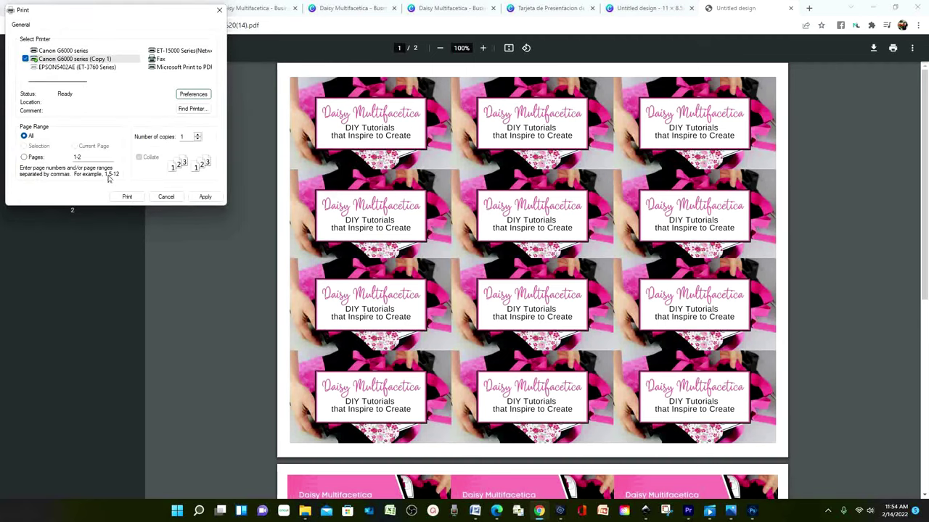